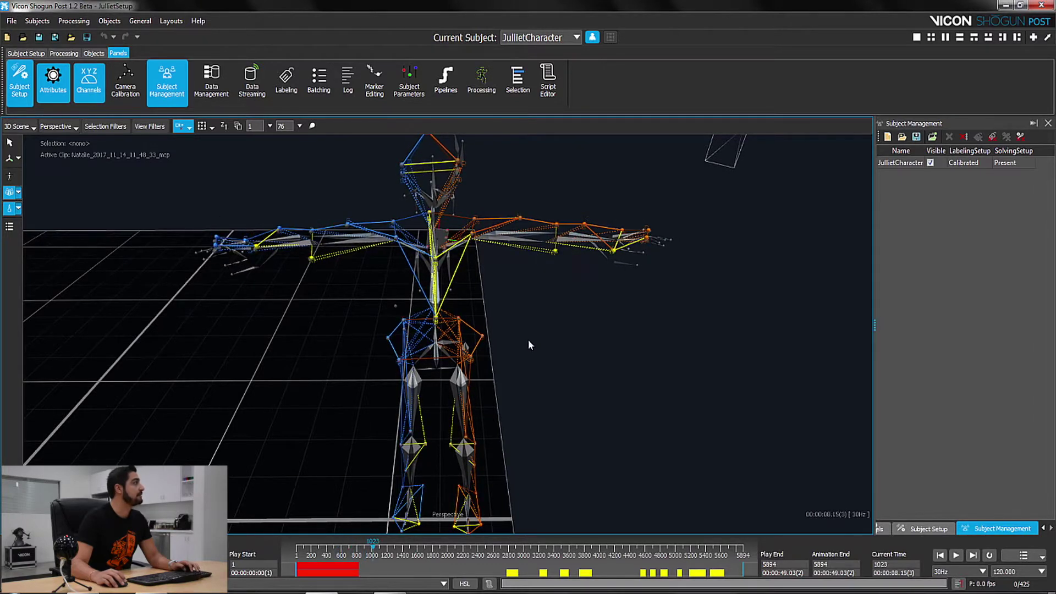
Set the play range to start at frame 994 and move the current time to that start frame
left_click_drag(529, 345, 529, 345, "alt")
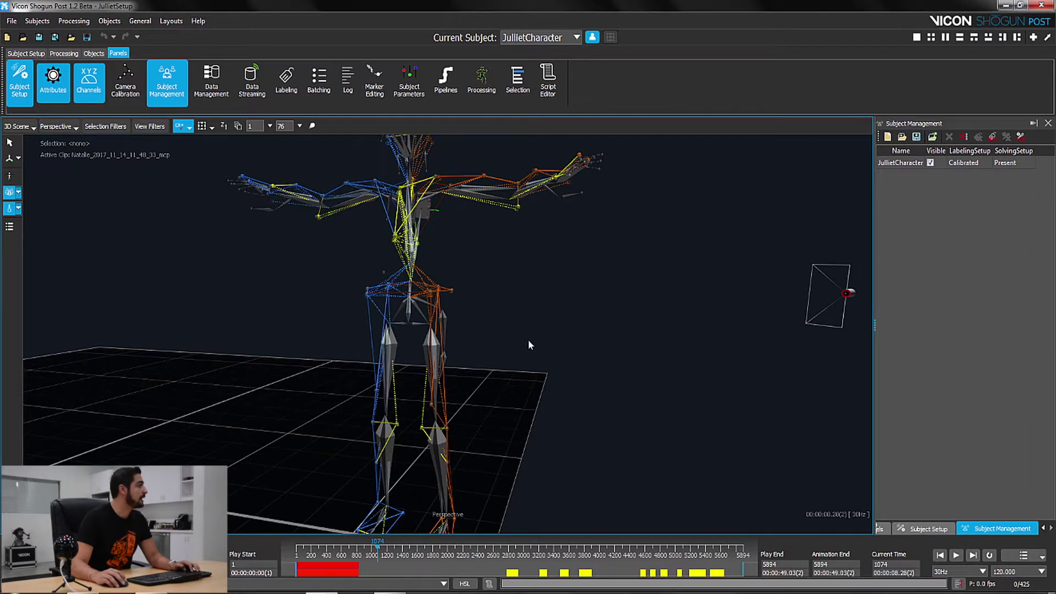
left_click_drag(298, 570, 320, 569)
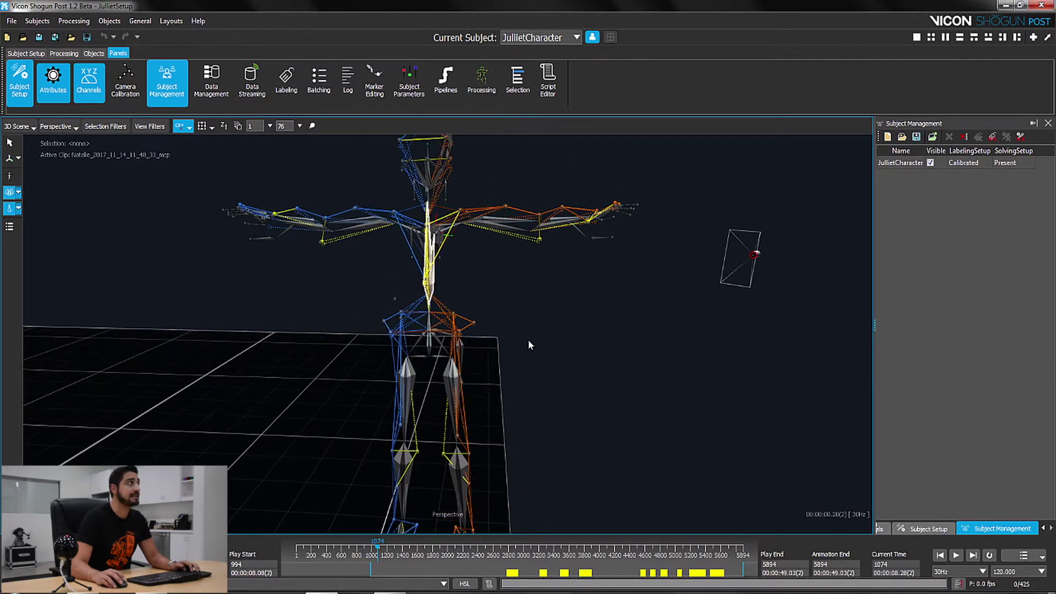
key("Home")
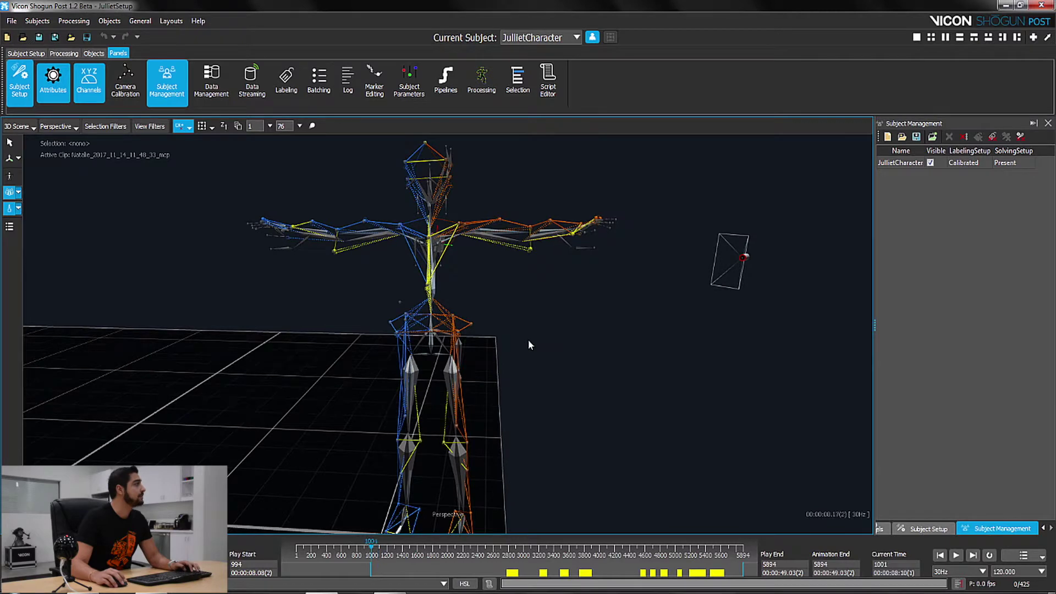
left_click_drag(528, 345, 523, 374, "alt")
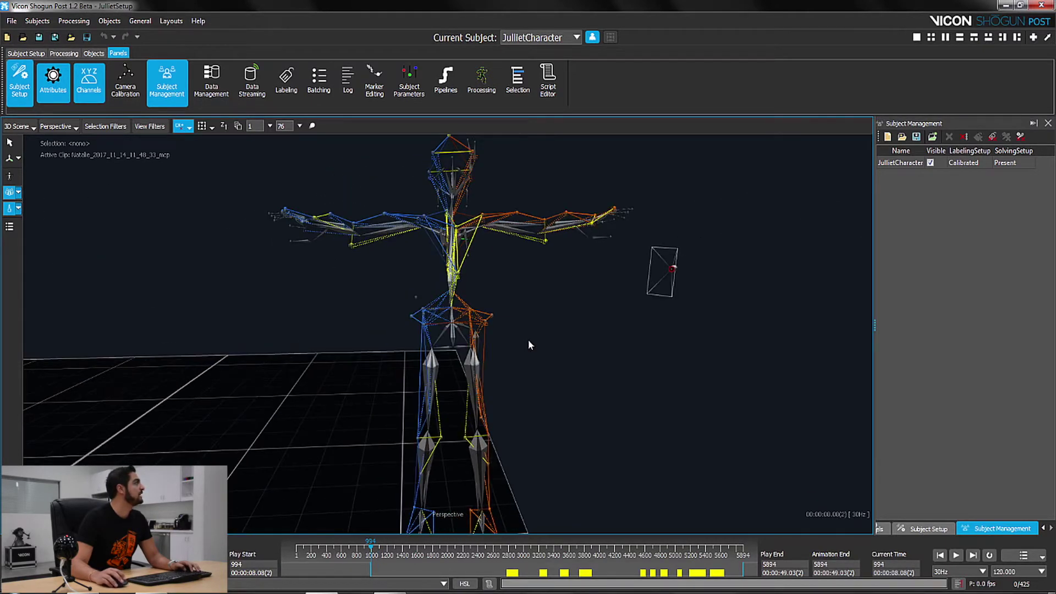
Hide the Labeling elements of the subject in the 3D view and close the view filters
left_click(149, 127)
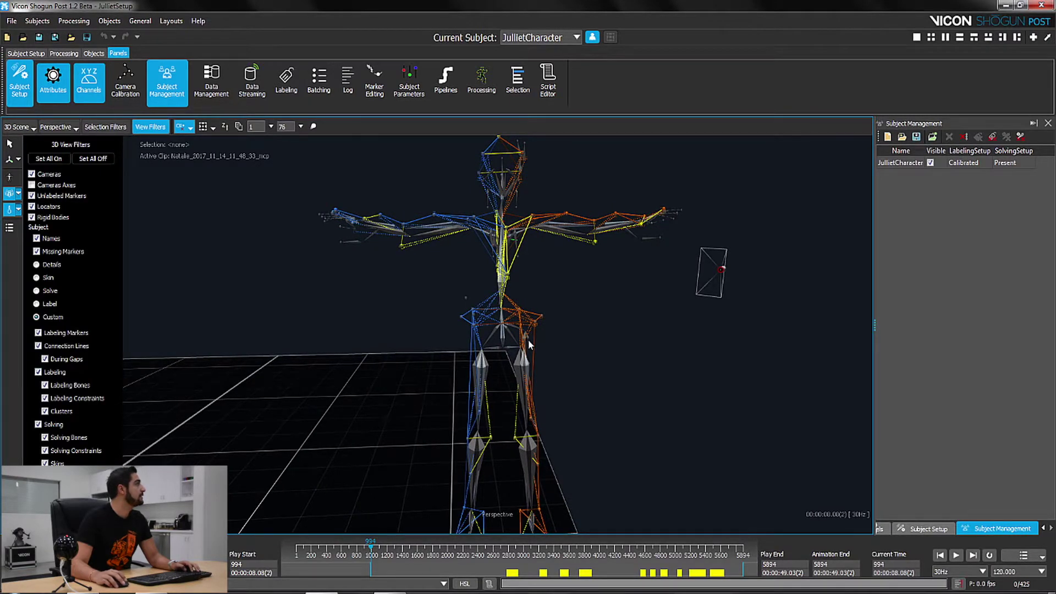
left_click(38, 372)
left_click_drag(530, 345, 498, 358, "alt")
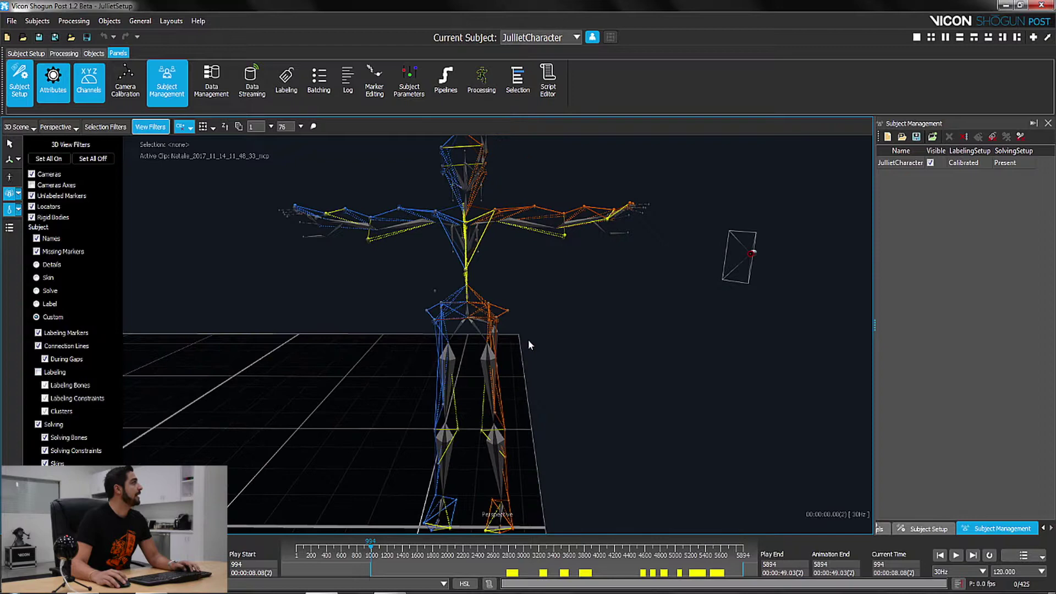
left_click(150, 127)
mouse_move(530, 345)
middle_mouse_down("alt")
mouse_move(633, 467)
mouse_move(643, 407)
middle_mouse_up("alt")
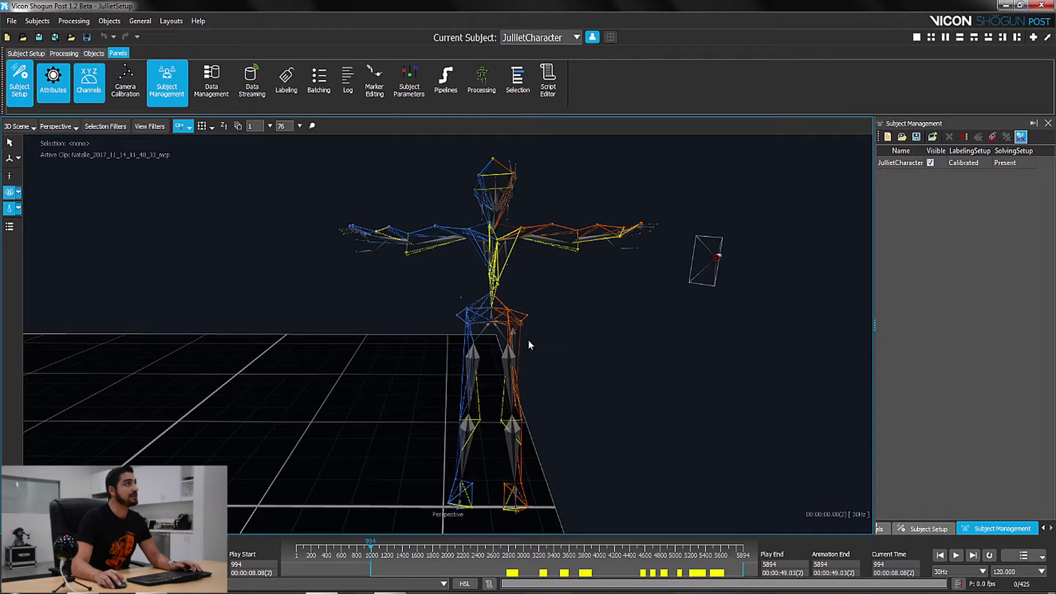
Remove the existing solving setup from the JullietCharacter subject
left_click(1021, 137)
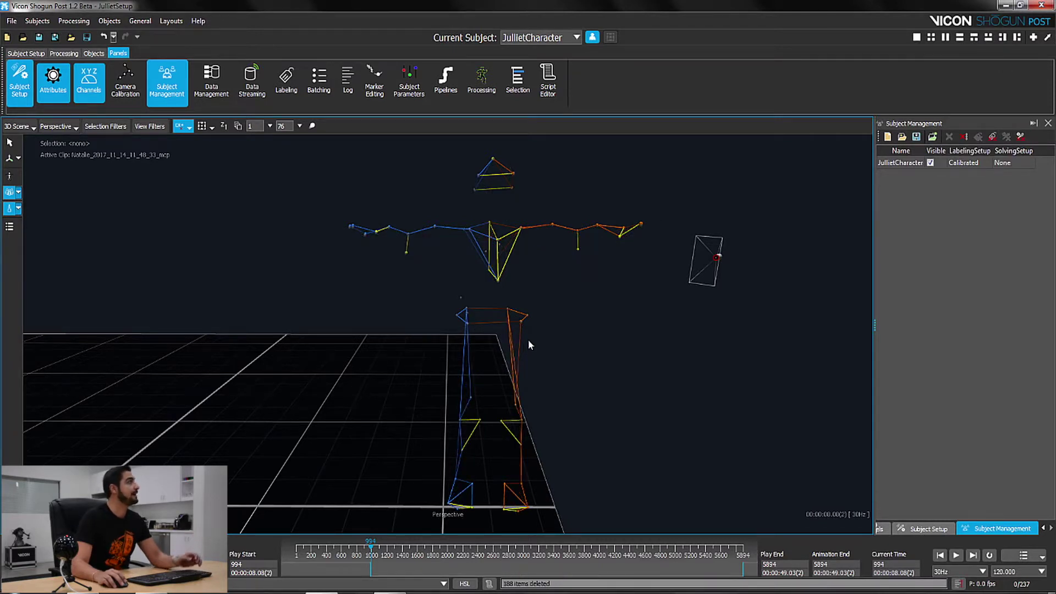
left_click_drag(528, 341, 525, 354, "alt")
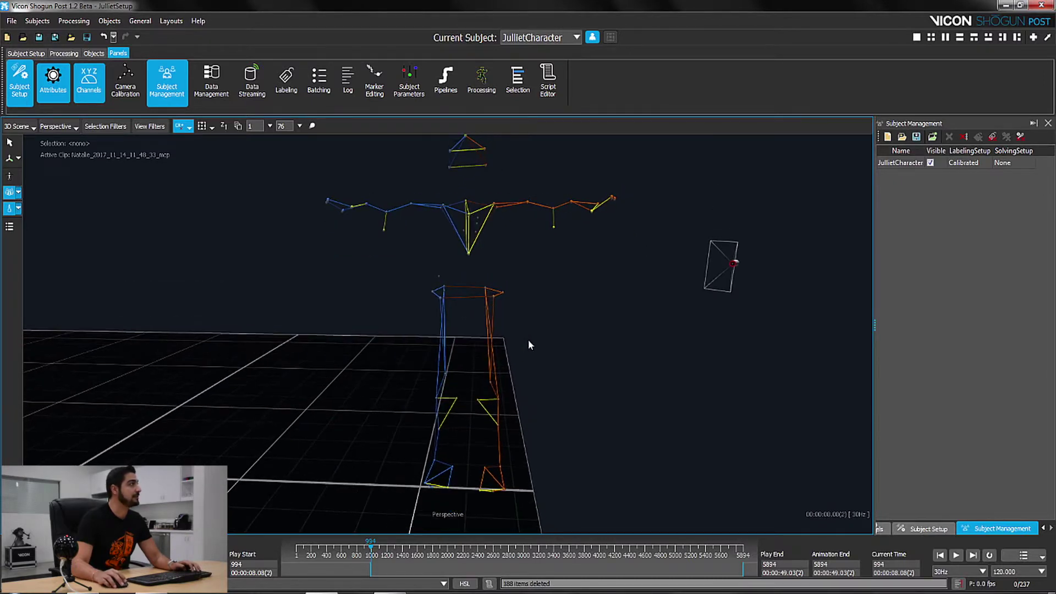
left_click_drag(528, 345, 519, 349, "alt")
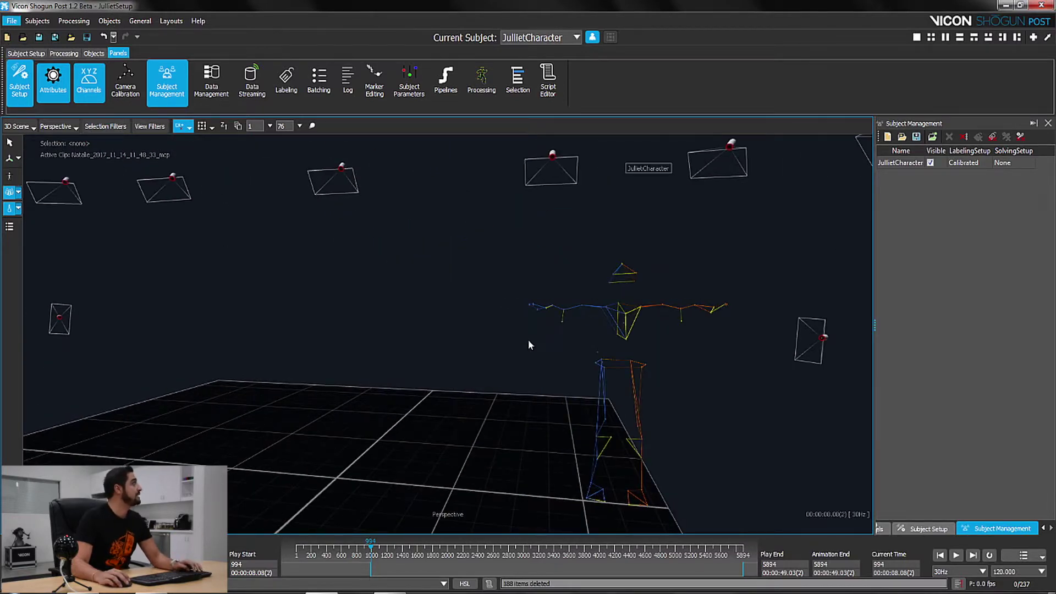
Import the solving setup file JullietCharacter.vss from the Tutorial_Data folder
key("alt+f")
key("Down")
key("Down")
key("Return")
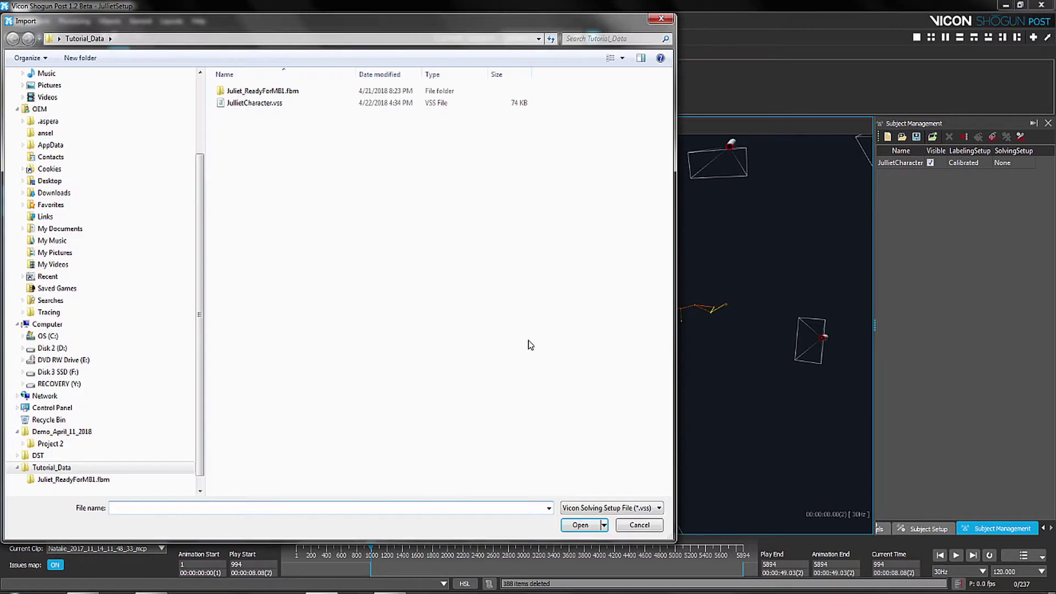
key("shift+Tab")
key("Down")
key("Return")
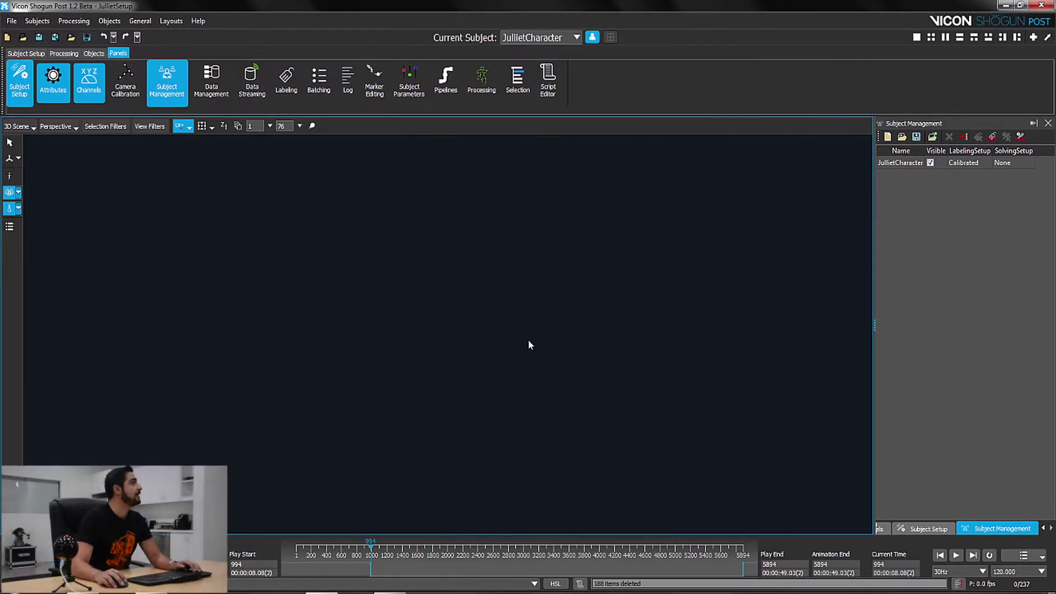
left_click_drag(529, 345, 530, 345, "alt")
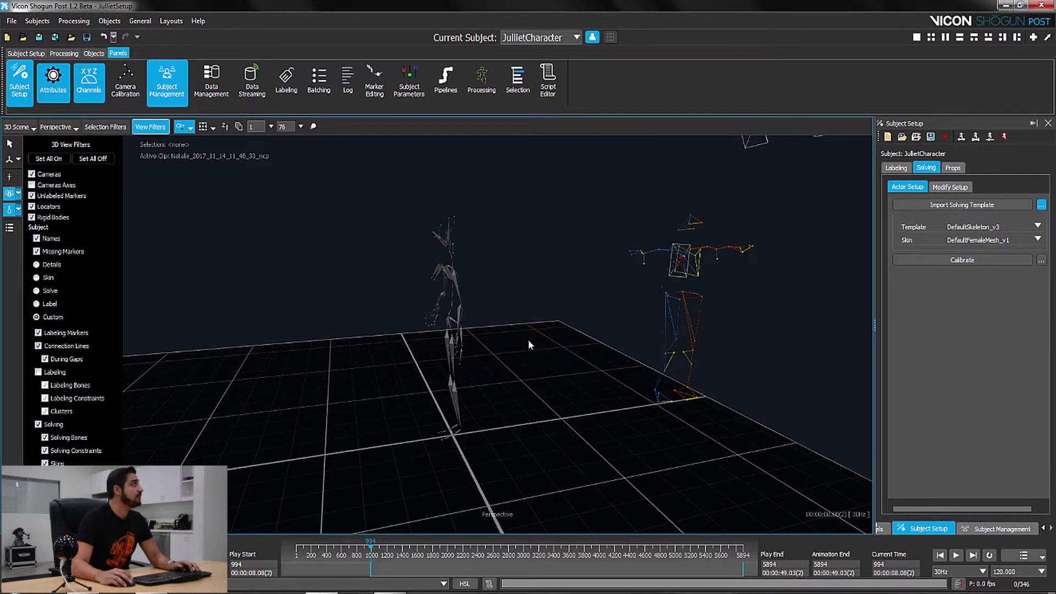
Hide the 3D view filters and open the program preferences
key("v")
key("alt+f")
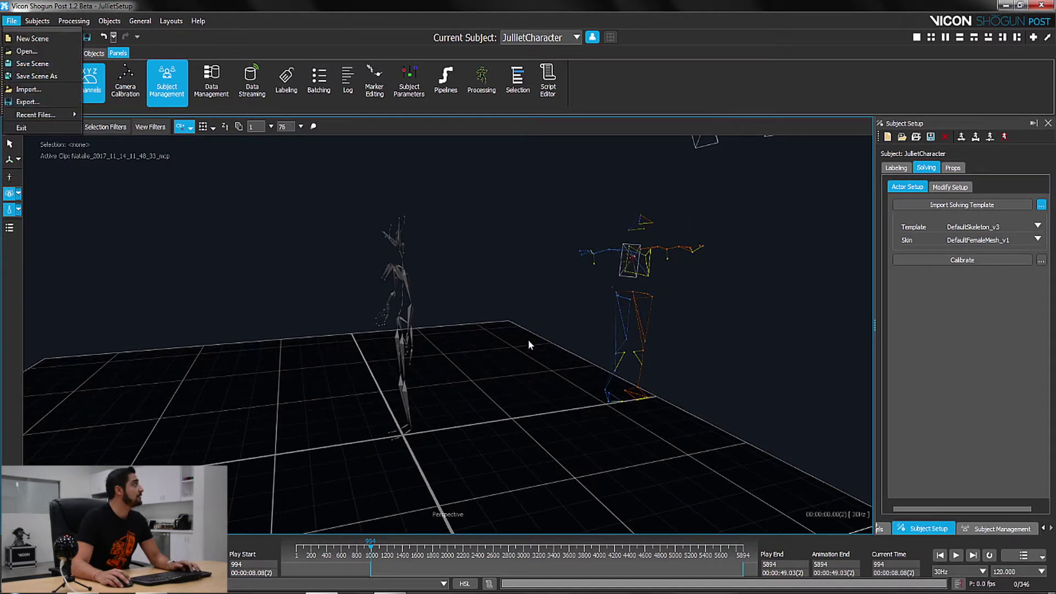
key("Right")
key("Right")
key("Right")
key("Right")
key("Down")
key("Down")
key("Down")
key("Down")
key("Down")
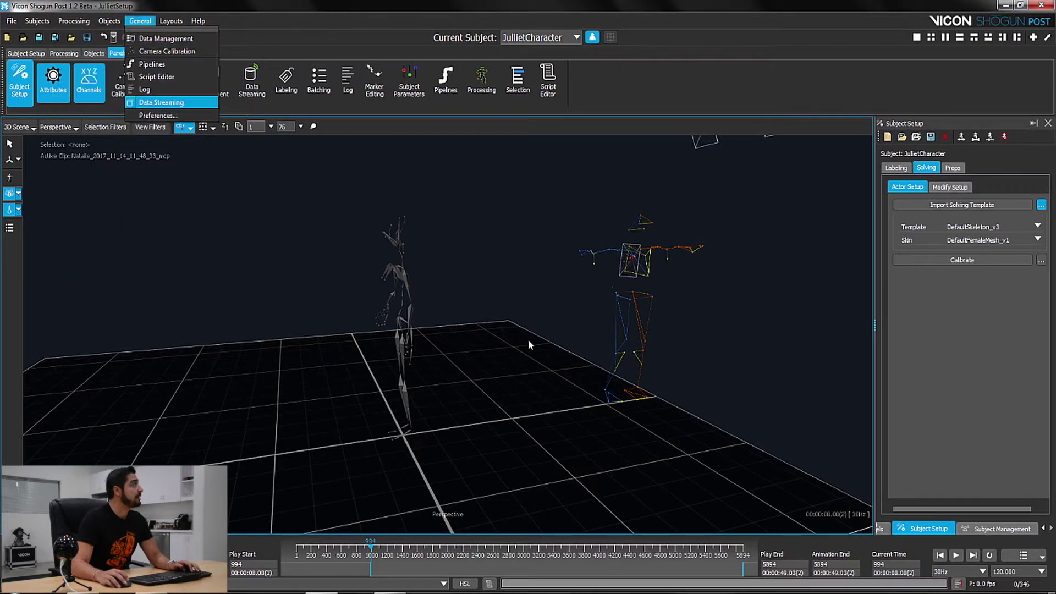
key("Down")
key("Return")
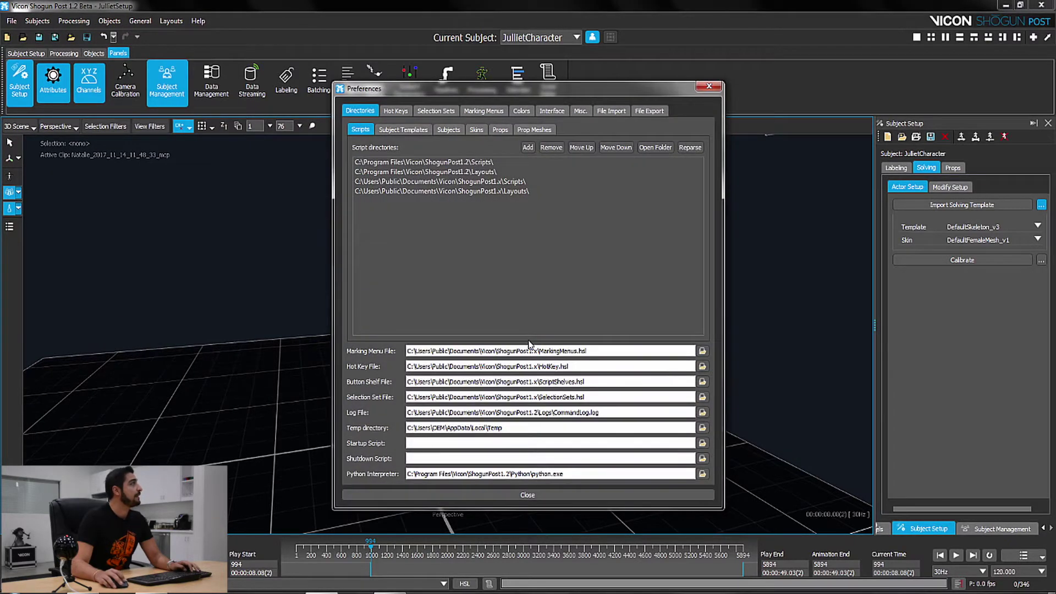
Copy the folder path of the skin directory C:\Users\Public\Documents\Vicon\Skins and close the preferences
left_click(476, 130)
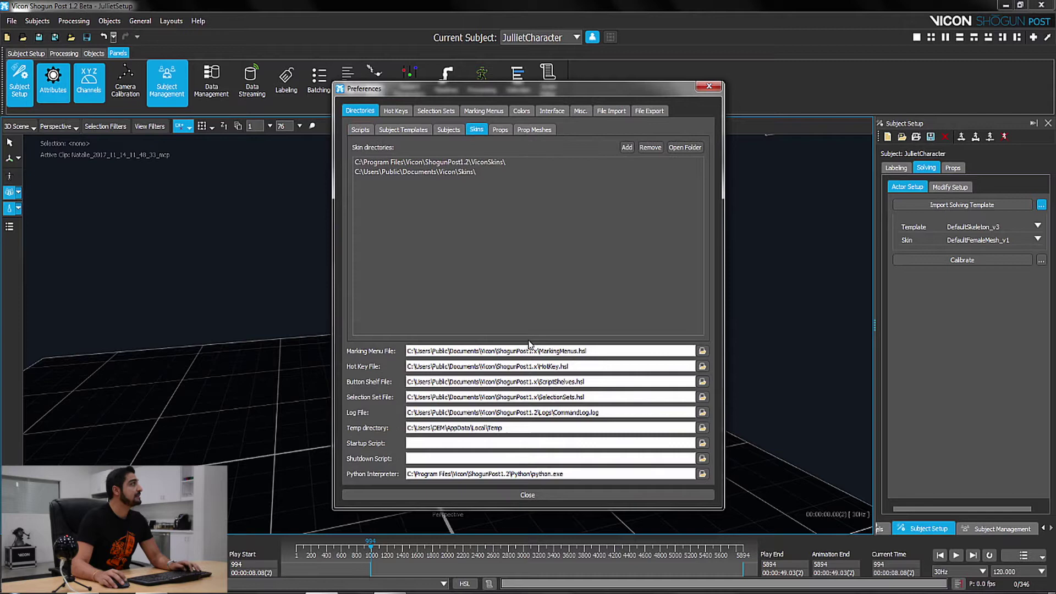
left_click(477, 171)
left_click(685, 147)
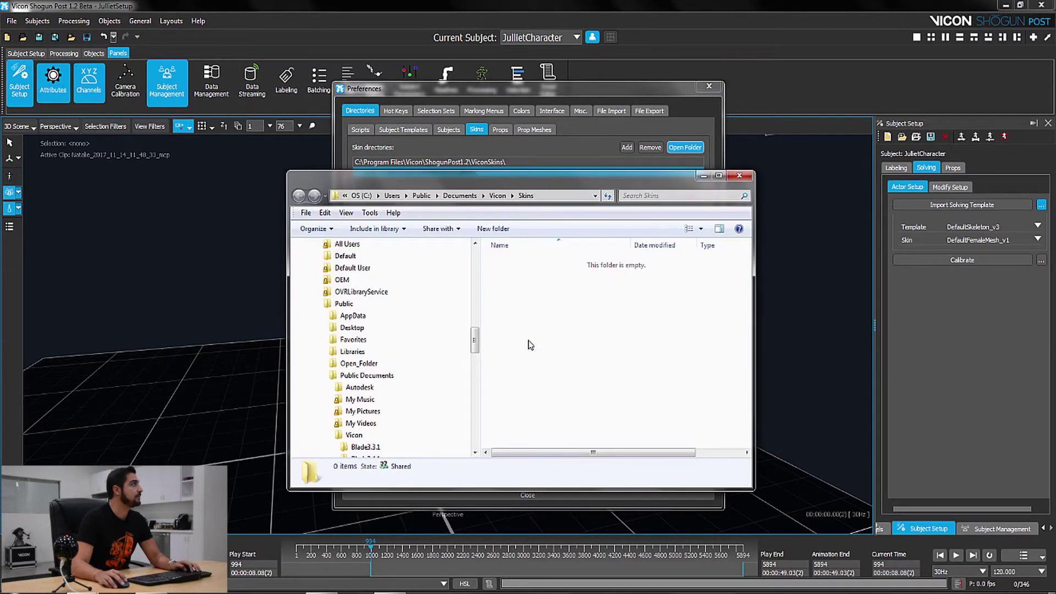
key("alt+d")
key("ctrl+c")
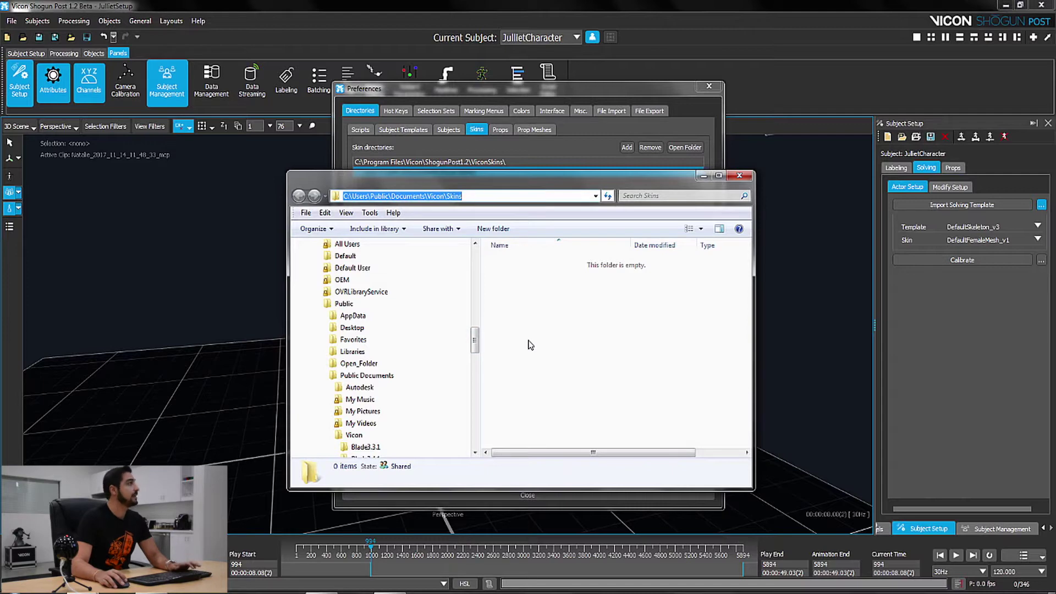
key("alt+F4")
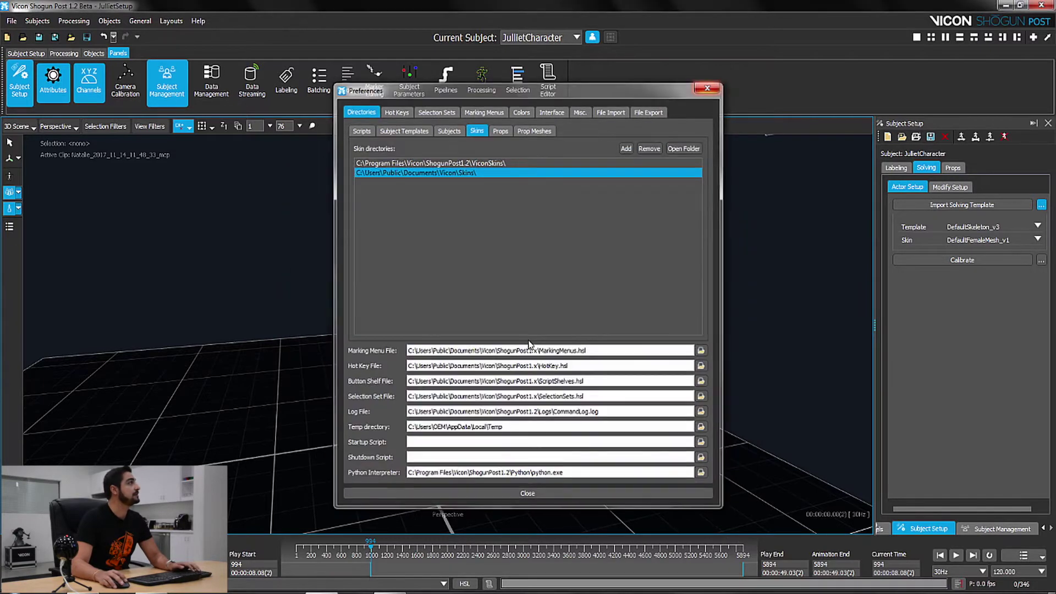
key("Escape")
Open the folder C:\Users\Public\Documents\Vicon\Skins in a new file explorer window using the copied path
key("super+e")
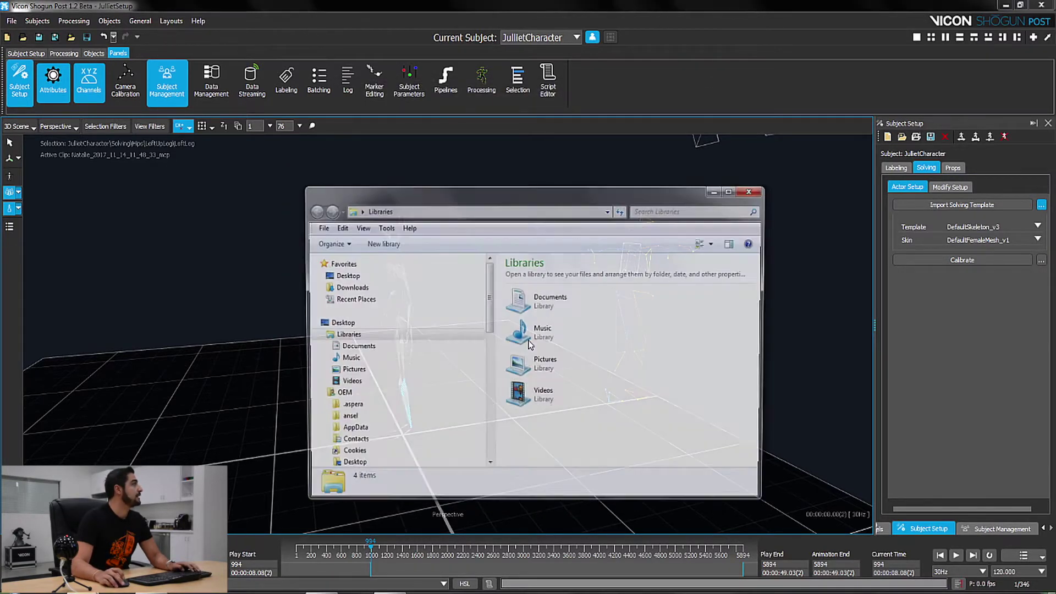
key("alt+d")
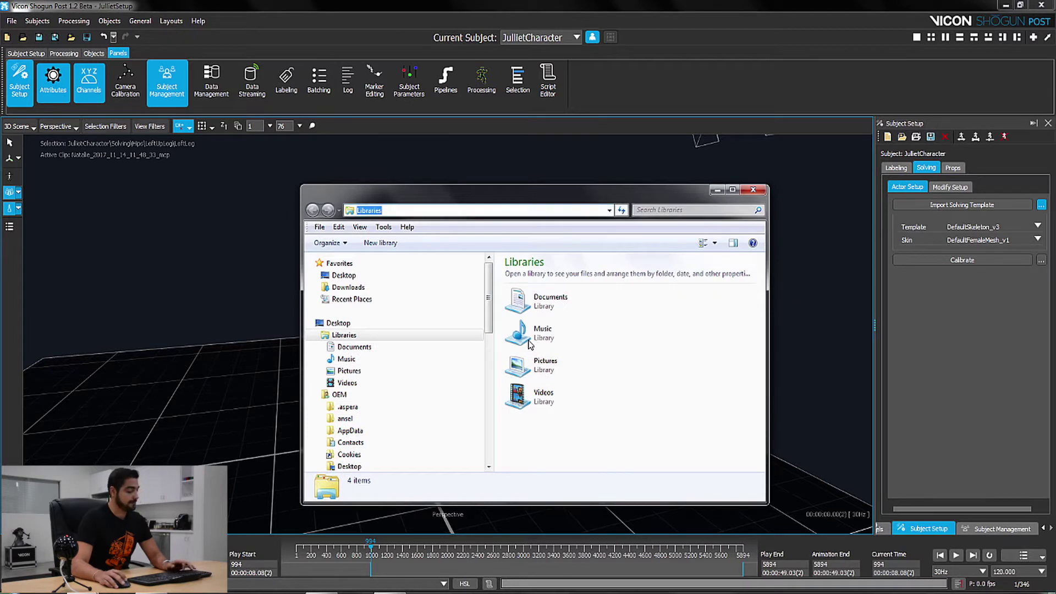
key("ctrl+v")
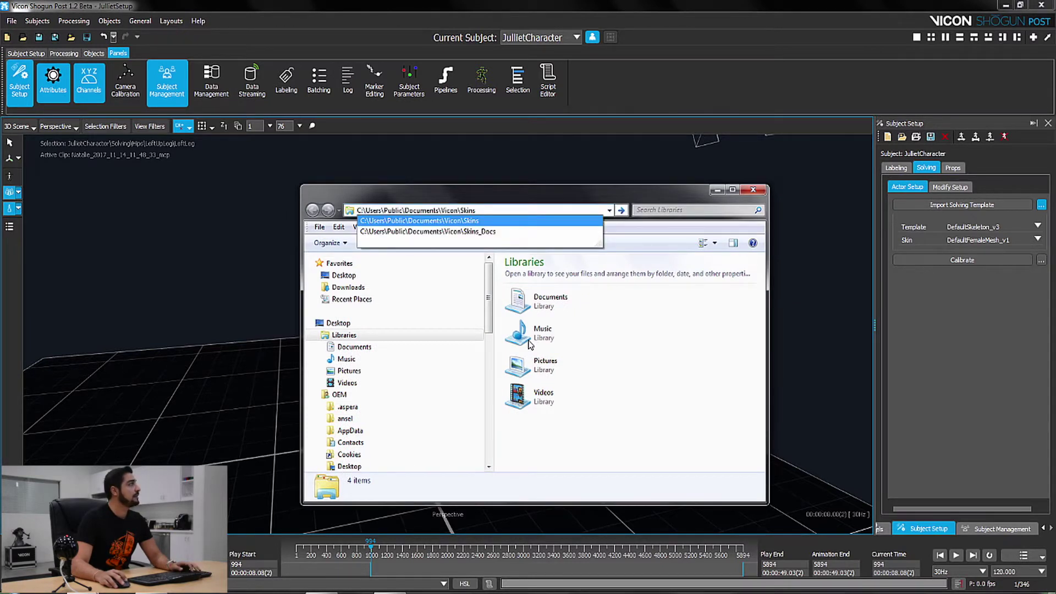
key("Return")
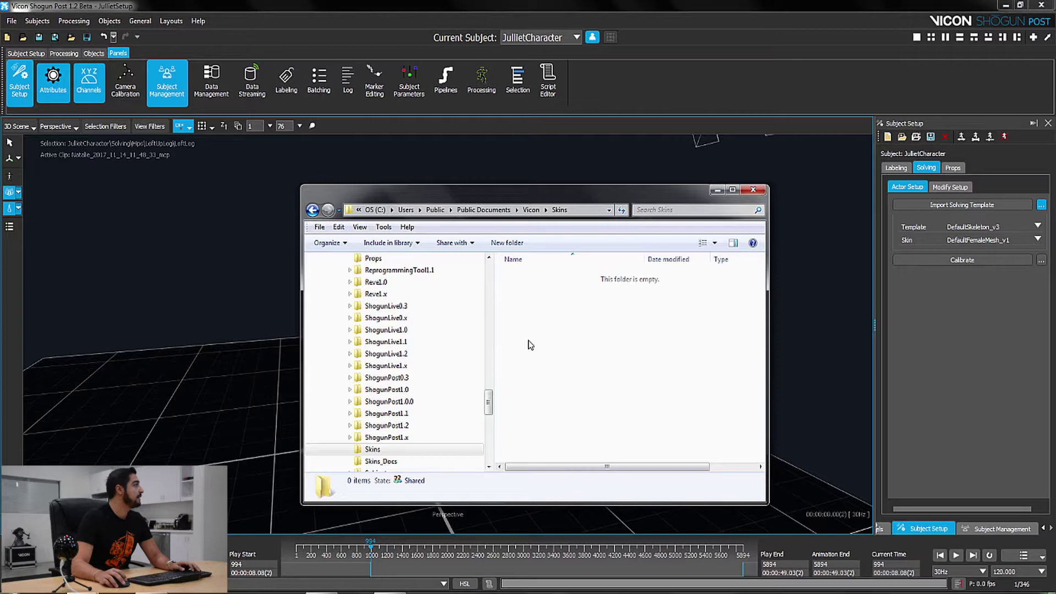
key("super+e")
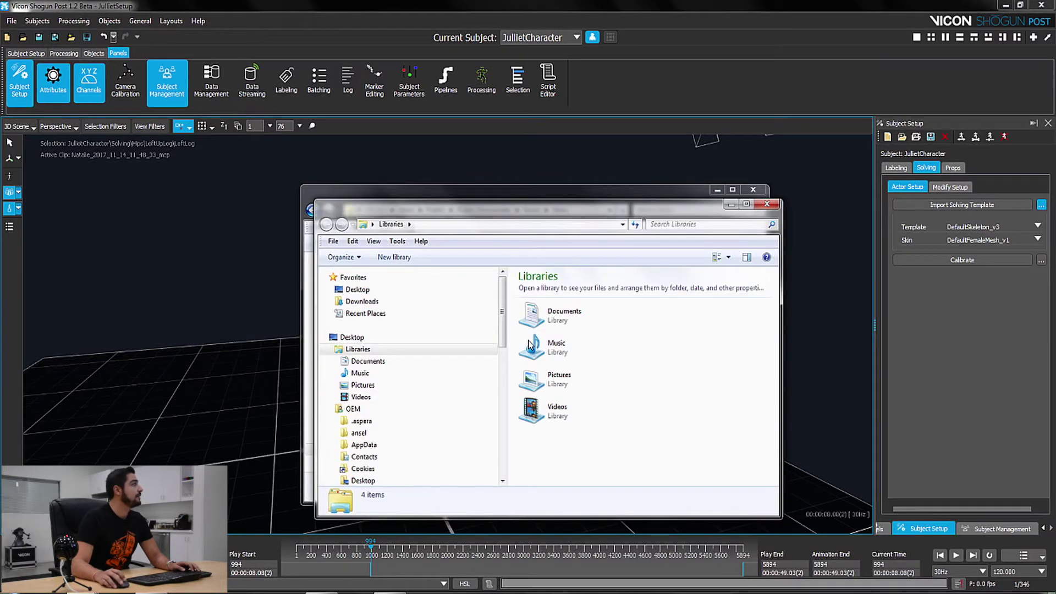
key("alt+F4")
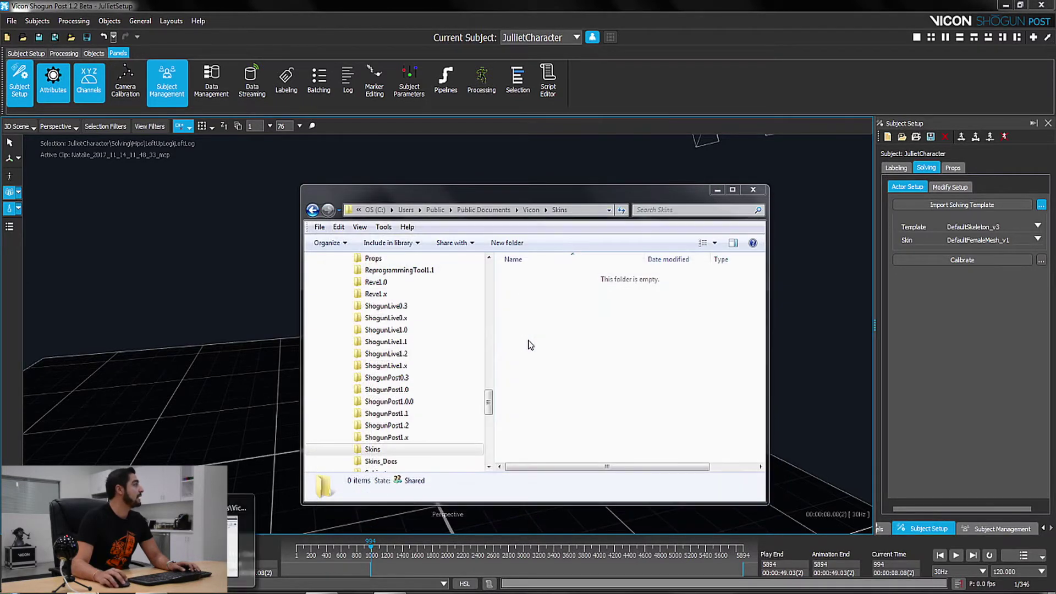
Move Juliet_ReadyForMB1.fbx and the Juliet_ReadyForMB1.fbm folder from Tutorial_Data into the Skins folder, and close both explorer windows
key("alt+Tab")
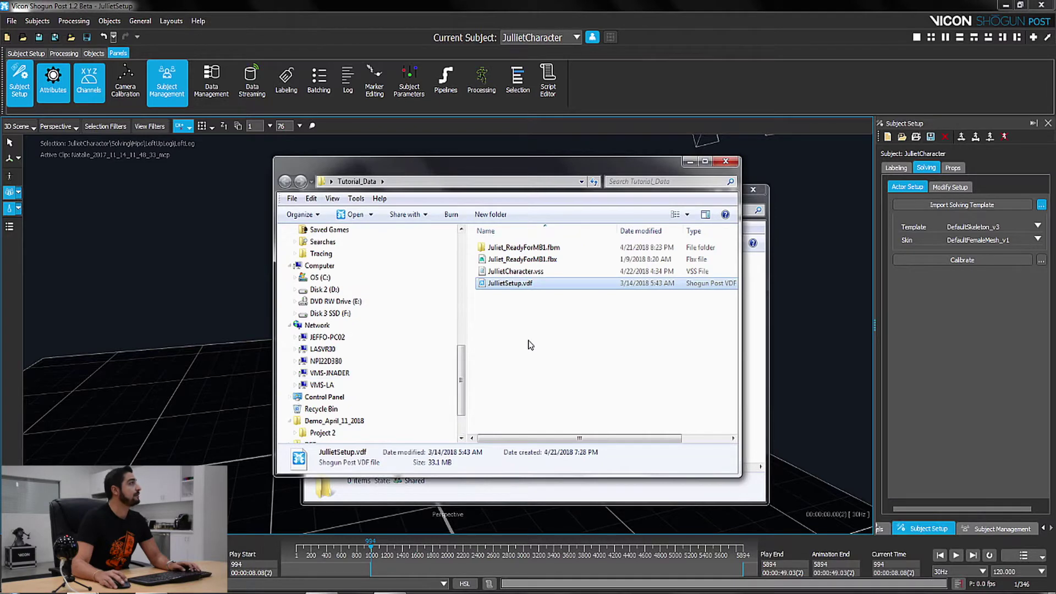
left_click_drag(457, 163, 229, 138)
key("Up")
key("Up")
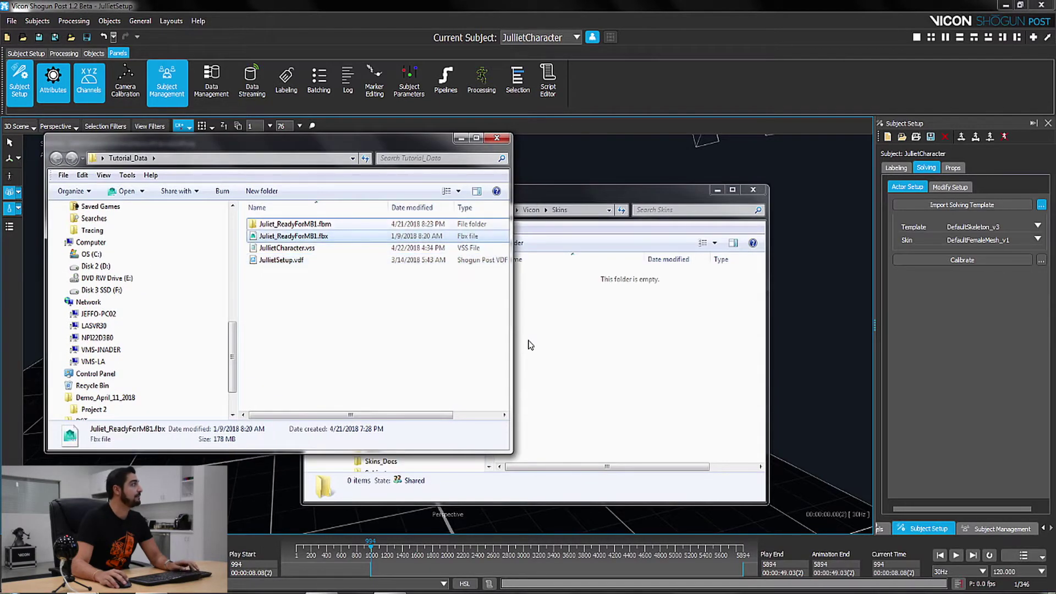
key("shift+Up")
mouse_move(297, 235)
left_mouse_down()
mouse_move(653, 336)
mouse_move(657, 357)
left_mouse_up()
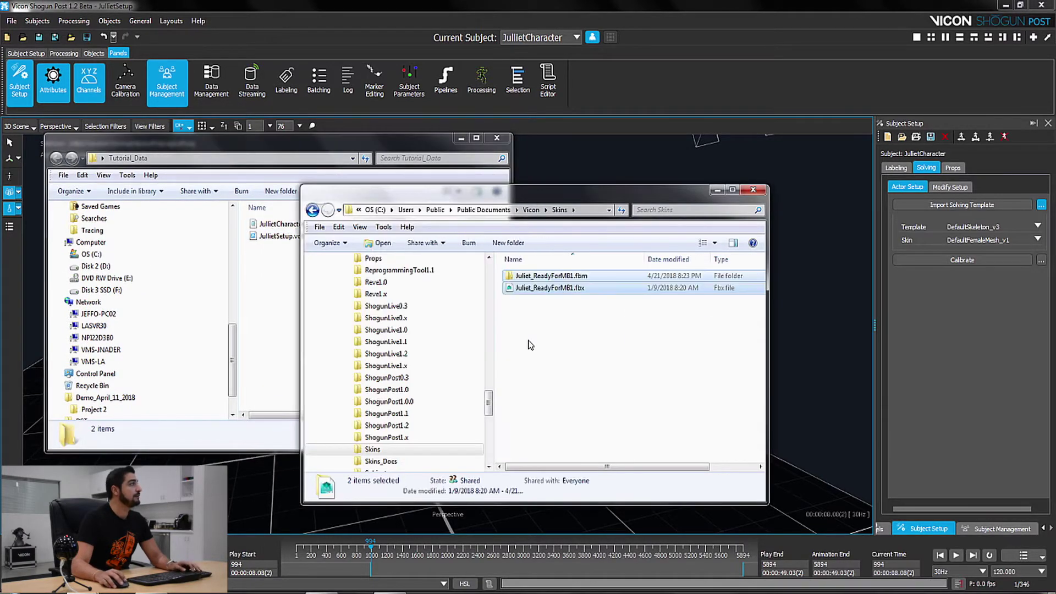
left_click(530, 345)
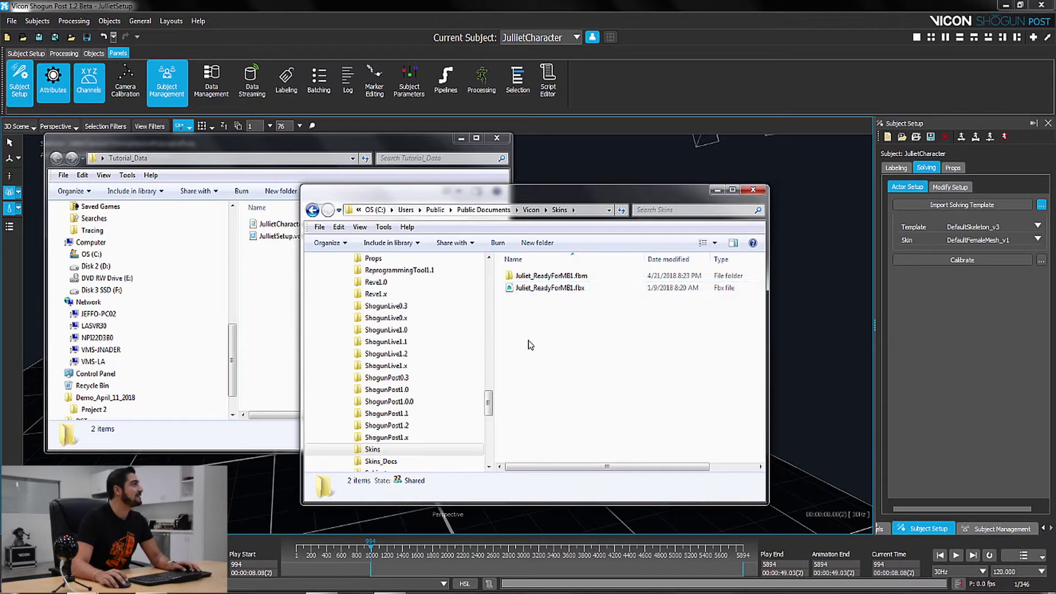
left_click(497, 138)
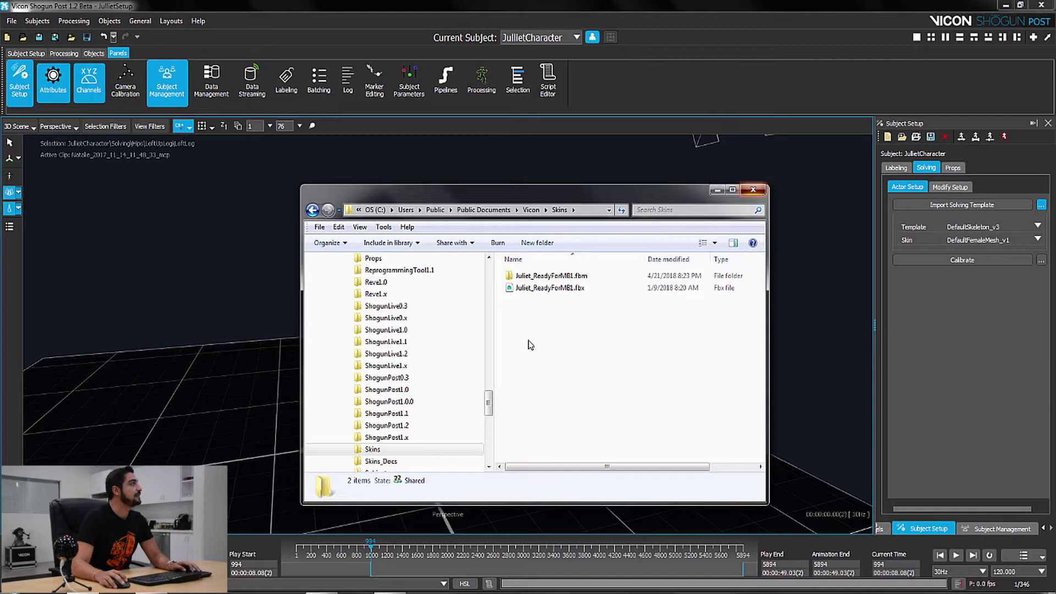
left_click(753, 189)
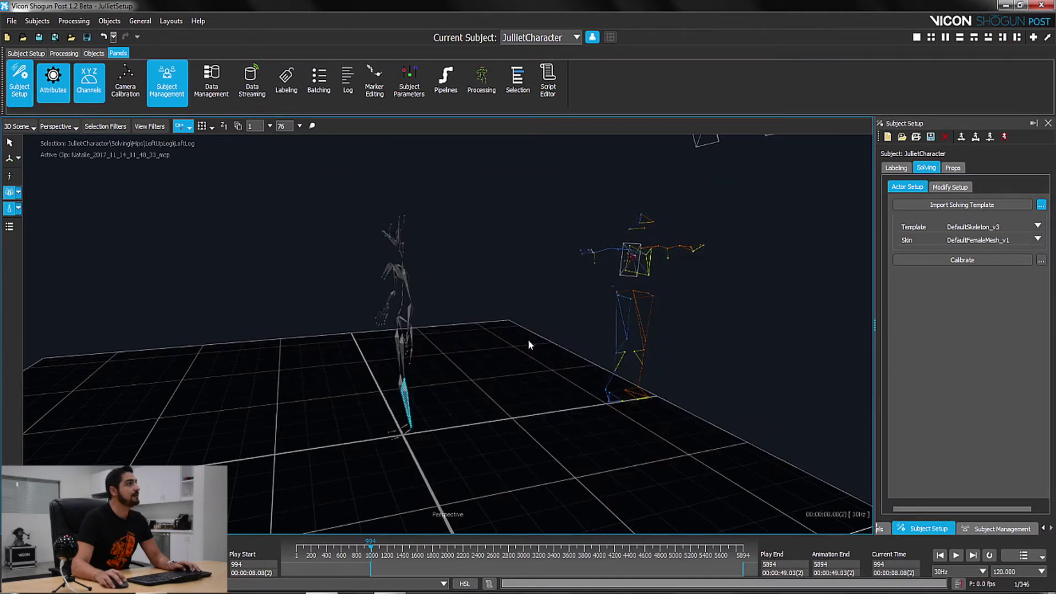
Assign the Juliet_ReadyForMB1 skin to the solving skeleton and inspect the skinned character
left_click(1037, 240)
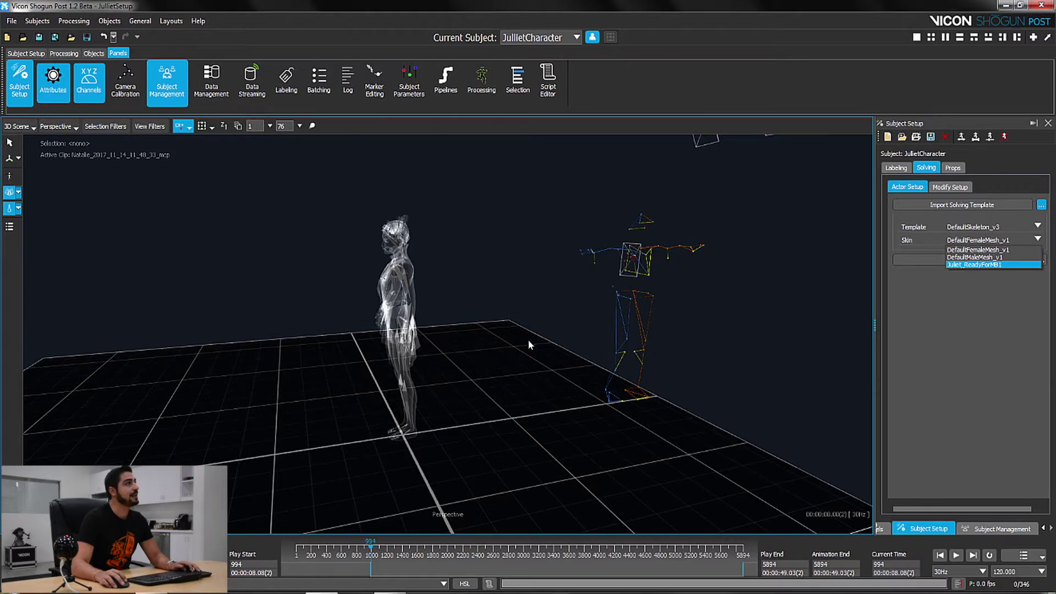
key("Return")
left_click_drag(529, 345, 594, 345, "alt")
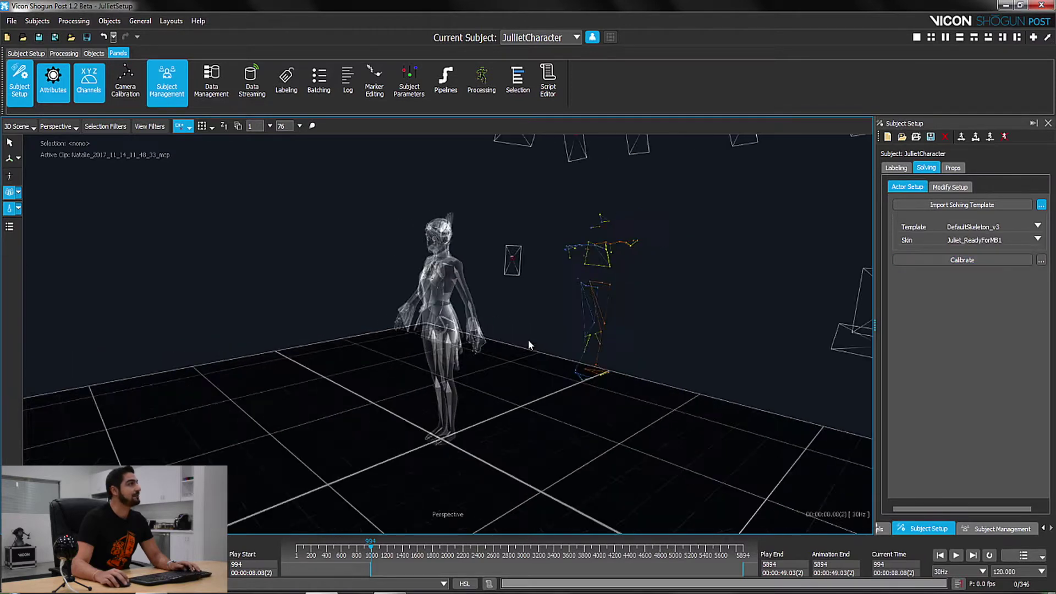
right_click_drag(529, 345, 572, 345, "alt")
left_click_drag(529, 345, 537, 341, "alt")
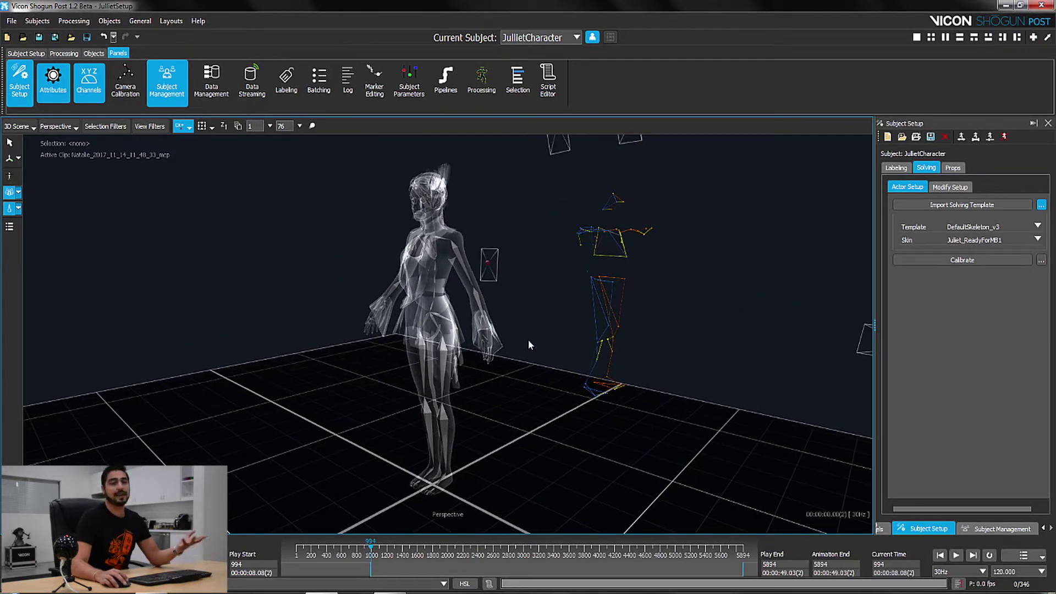
Set the solving skin of the JullietCharacter subject to DefaultFemaleMesh_v1
left_click(1038, 239)
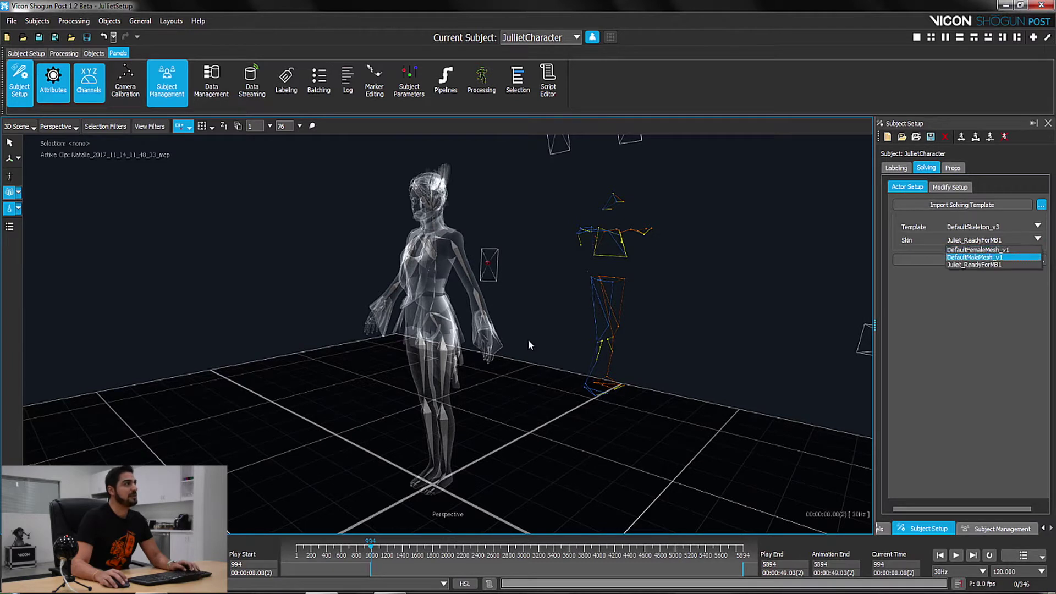
left_click(978, 249)
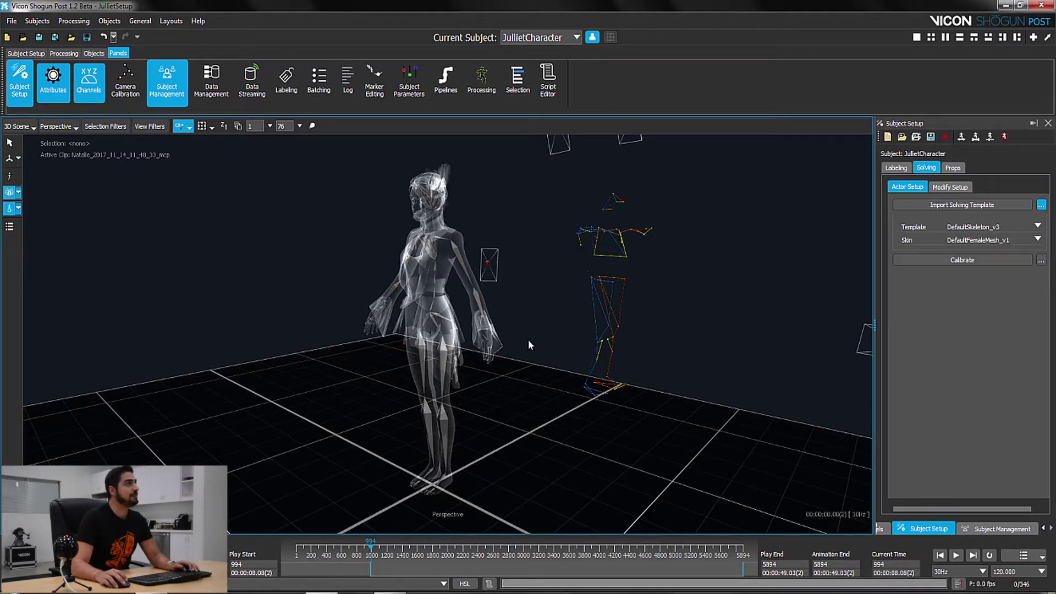
left_click(1037, 239)
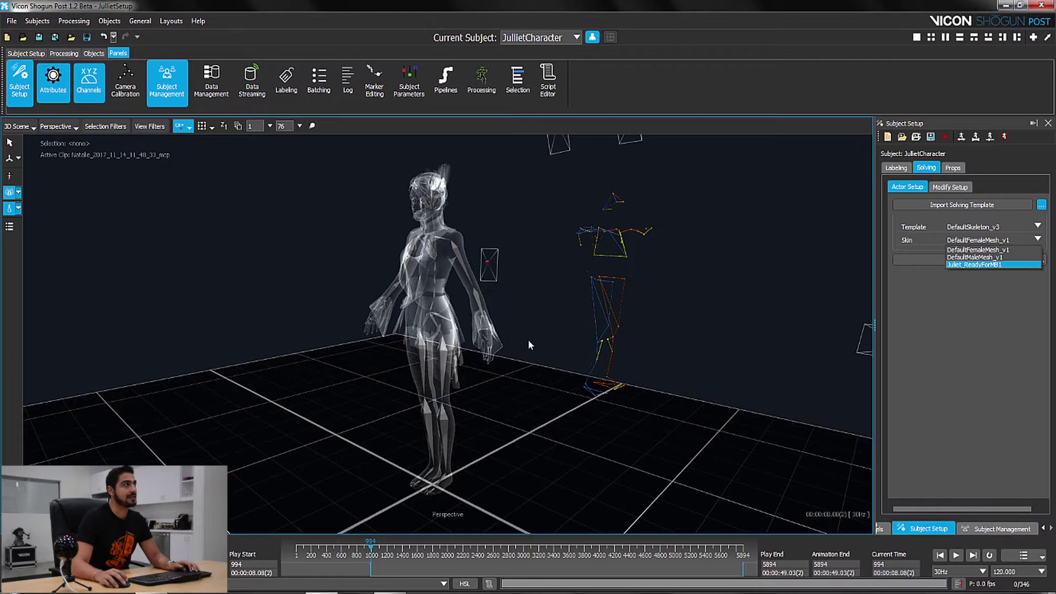
left_click(978, 249)
Translate the Hips bone about 2199 units along its green axis to bring the character onto the marker set
left_click_drag(529, 345, 440, 352, "alt")
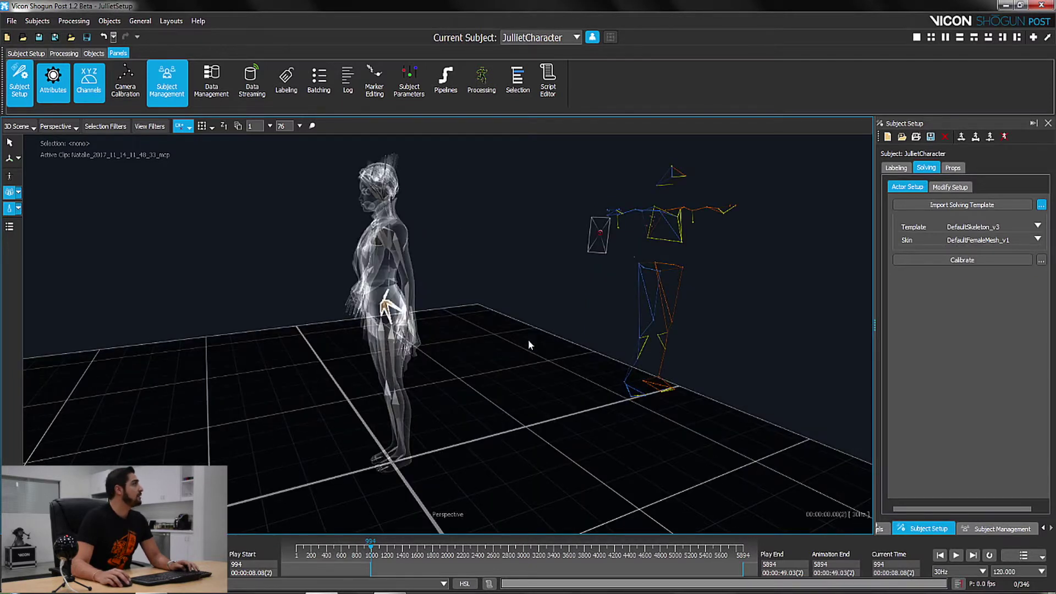
left_click(387, 308)
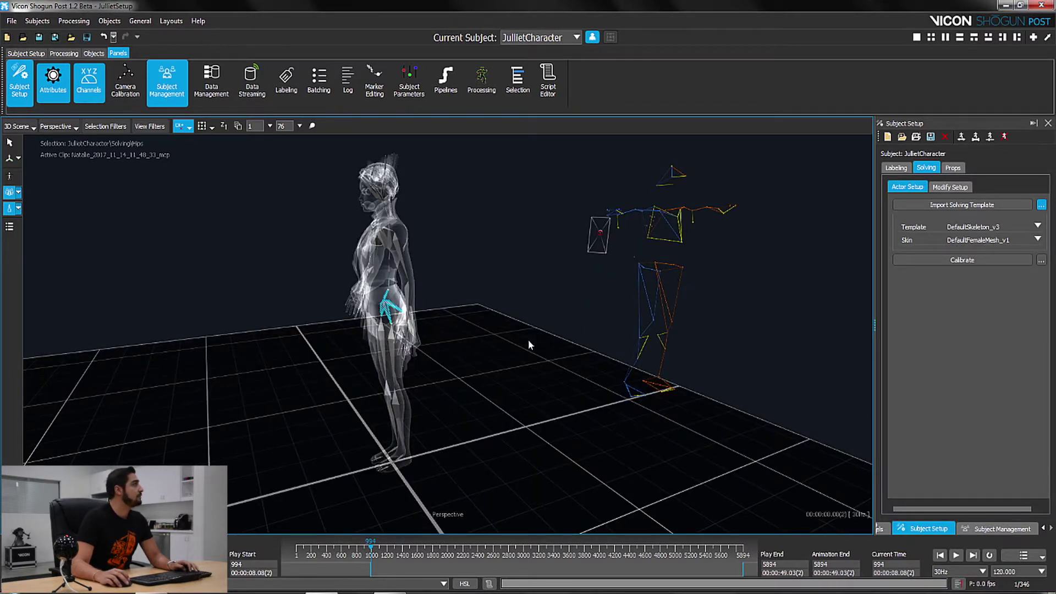
key("w")
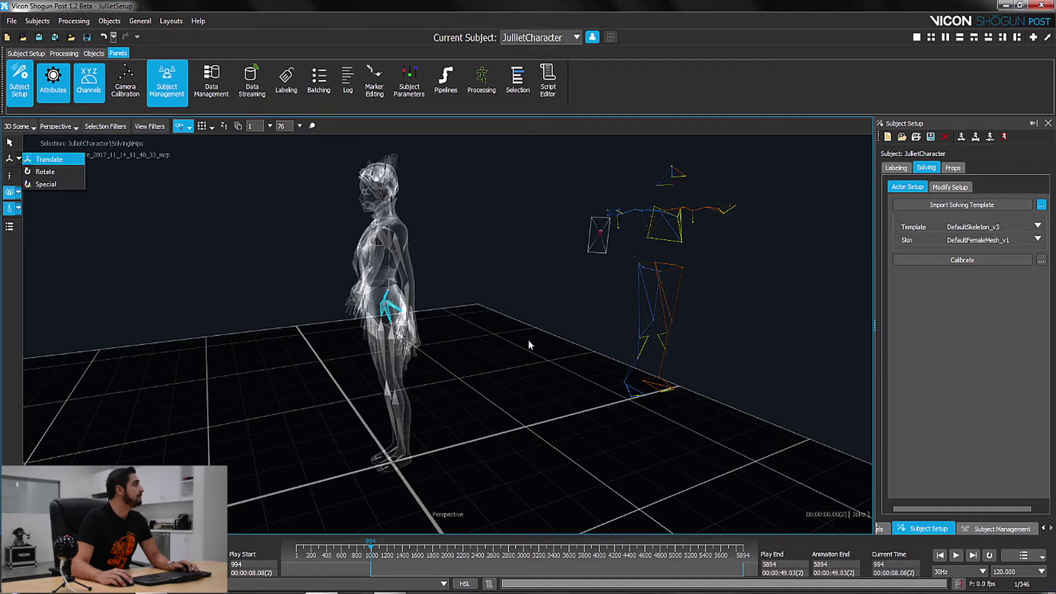
left_click_drag(529, 345, 503, 367, "alt")
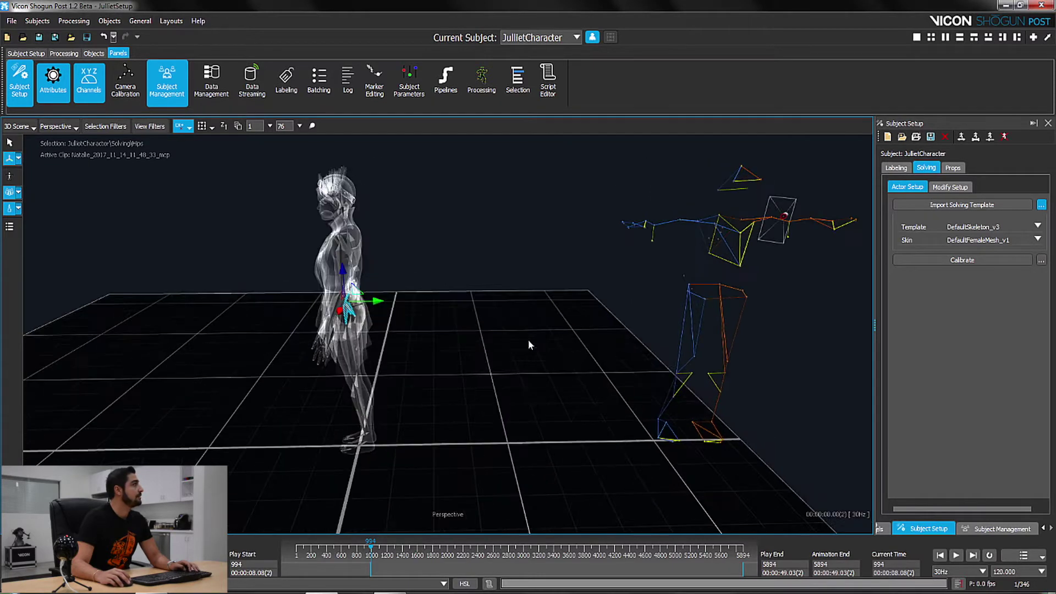
left_click_drag(529, 340, 528, 340, "alt")
left_click_drag(370, 297, 736, 308)
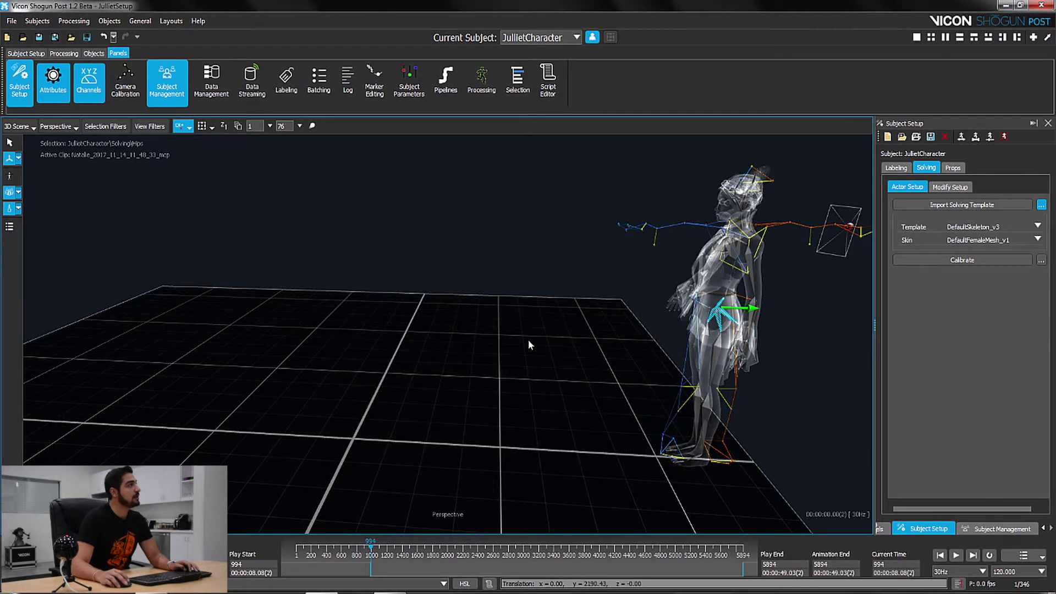
left_click_drag(529, 340, 528, 340, "alt")
middle_click_drag(529, 340, 529, 340, "alt")
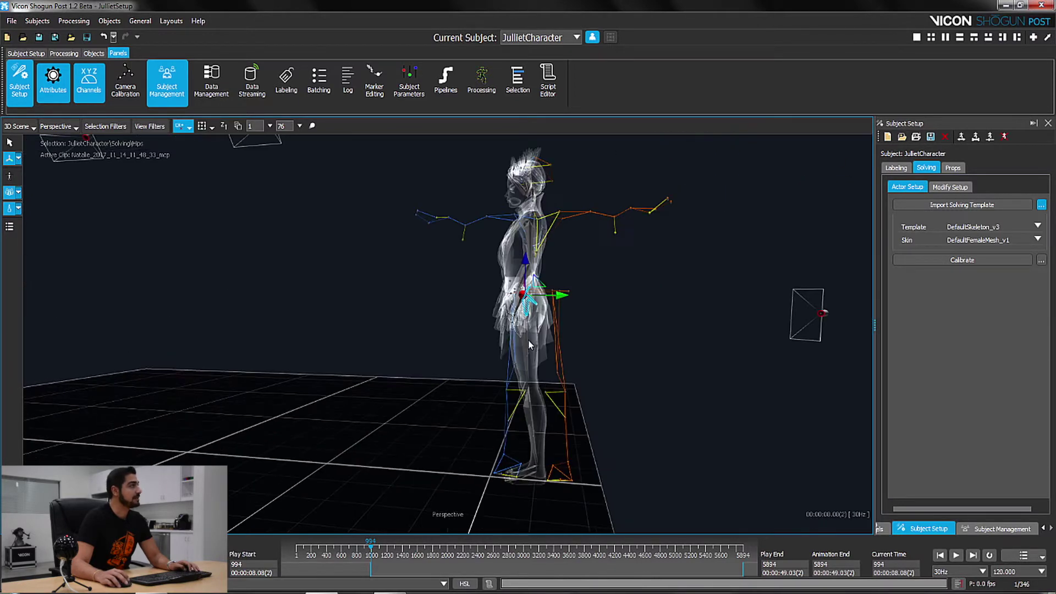
right_click_drag(529, 340, 529, 340, "alt")
left_click_drag(529, 340, 529, 340, "alt")
right_click_drag(529, 340, 528, 340, "alt")
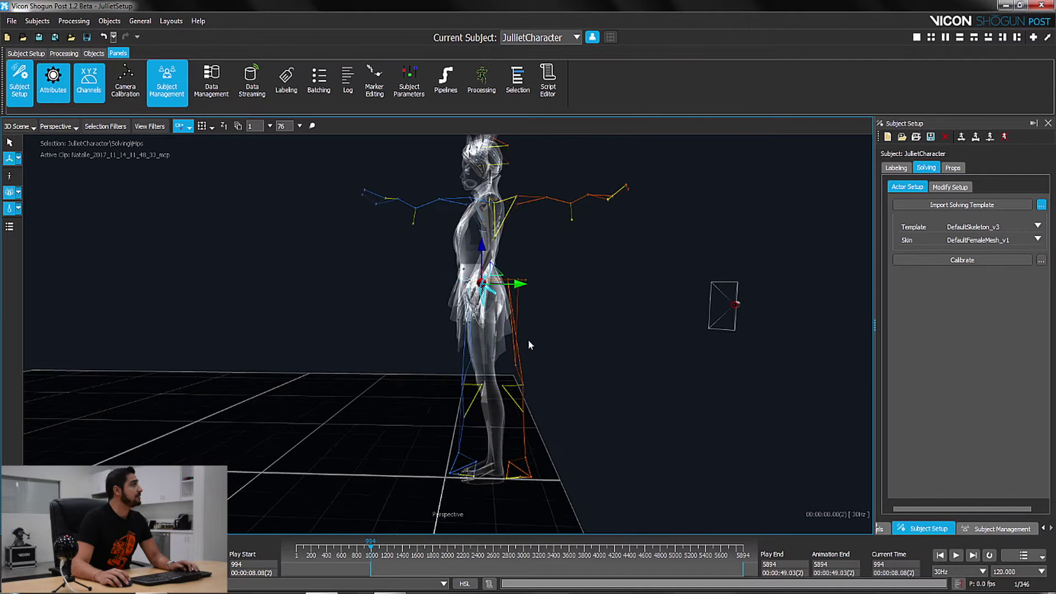
middle_click_drag(529, 340, 529, 340, "alt")
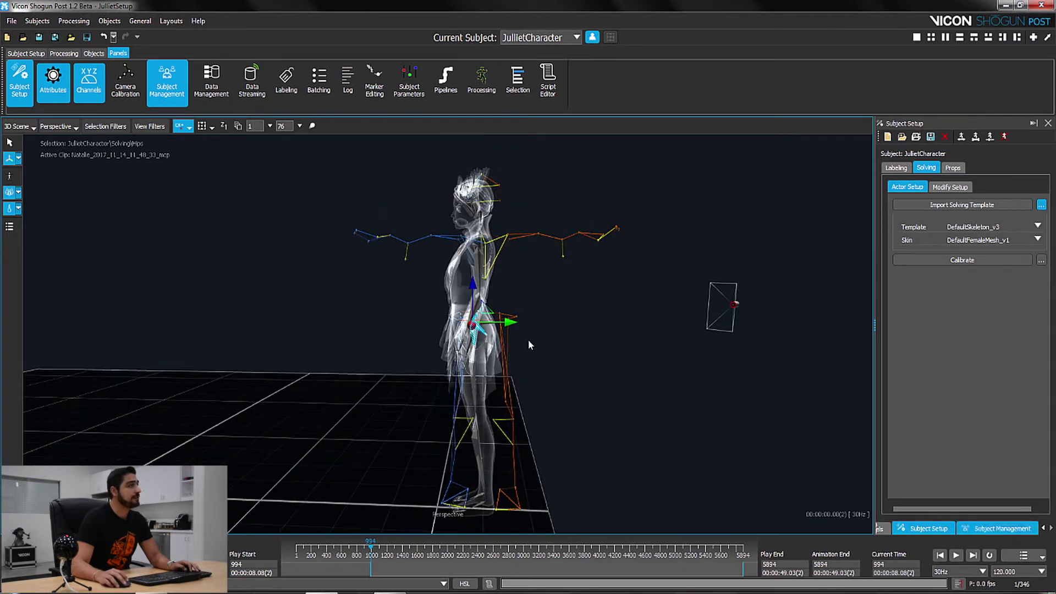
Show the channel values of the Hips bone and switch its manipulator to Rotate
key("c")
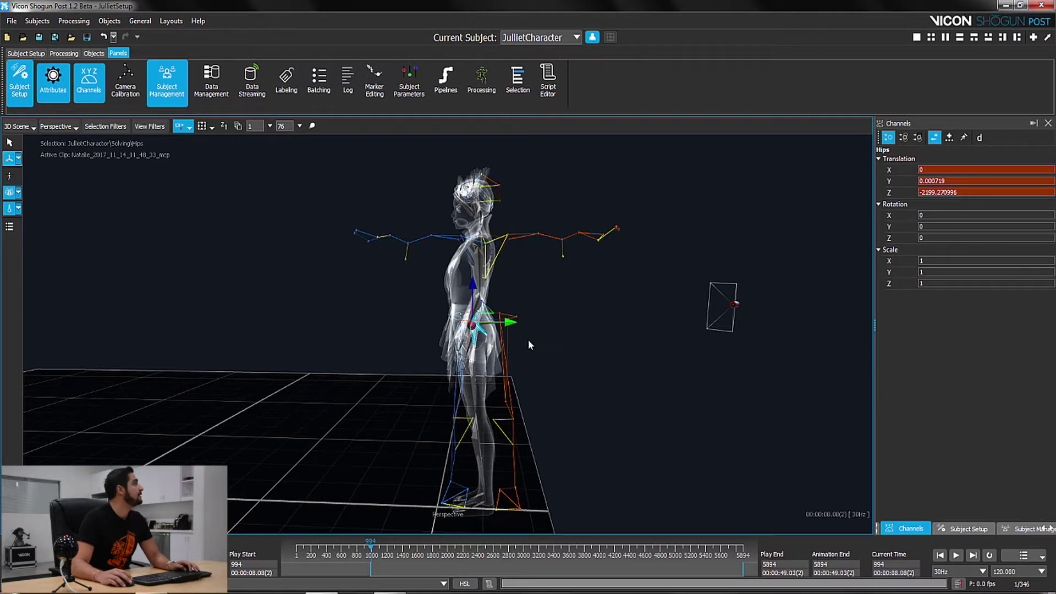
left_click(19, 158)
left_click(51, 171)
left_click_drag(528, 340, 529, 385, "alt")
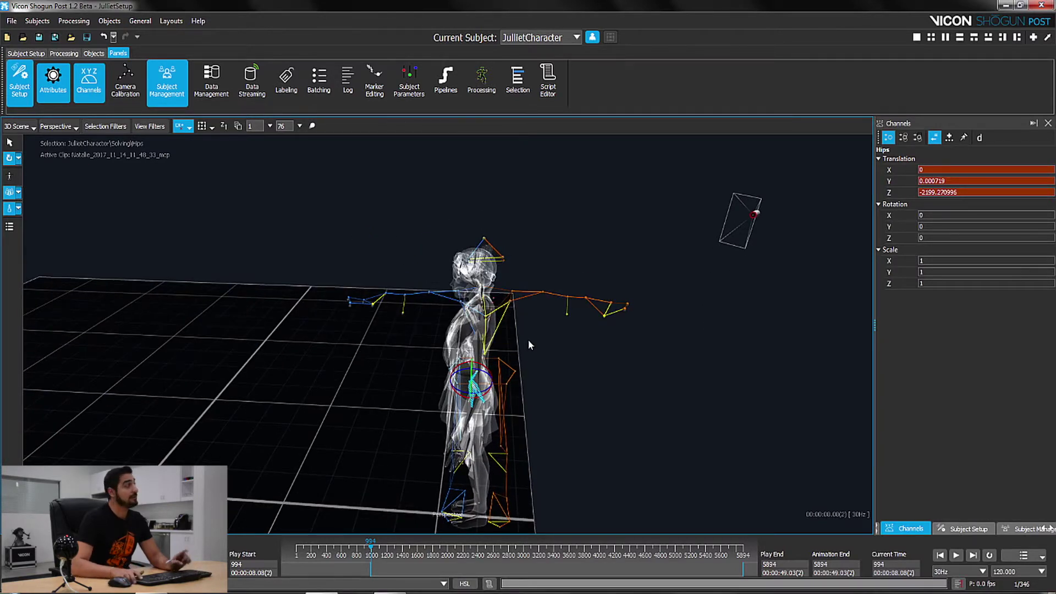
right_click_drag(529, 340, 529, 292, "alt")
middle_click_drag(529, 341, 514, 289, "alt")
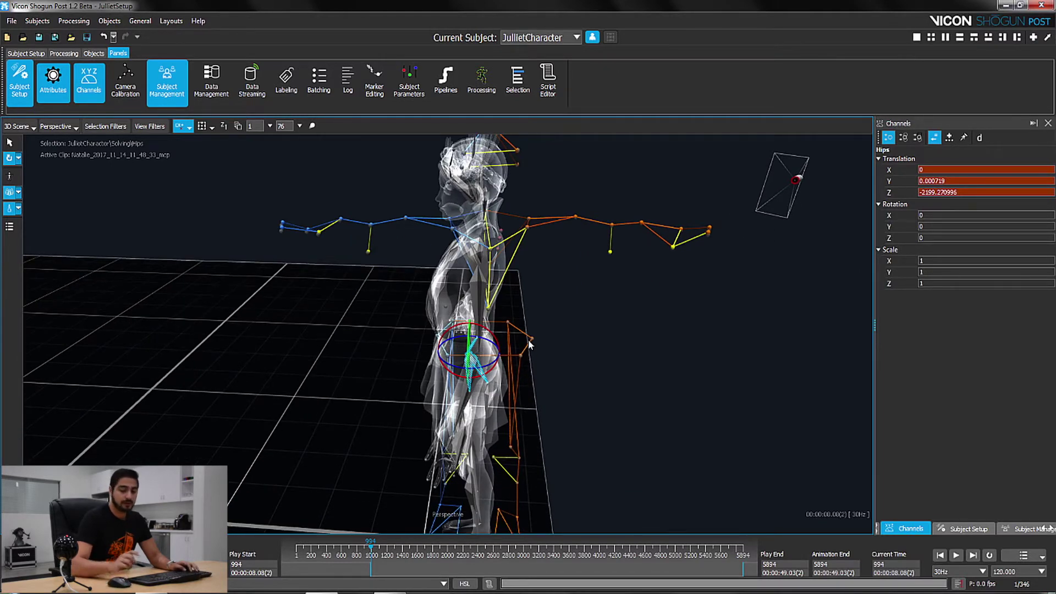
Enlarge the rotation manipulator until its rings extend well beyond the character's hips
key("equal")
key("equal")
key("equal")
key("equal")
key("equal")
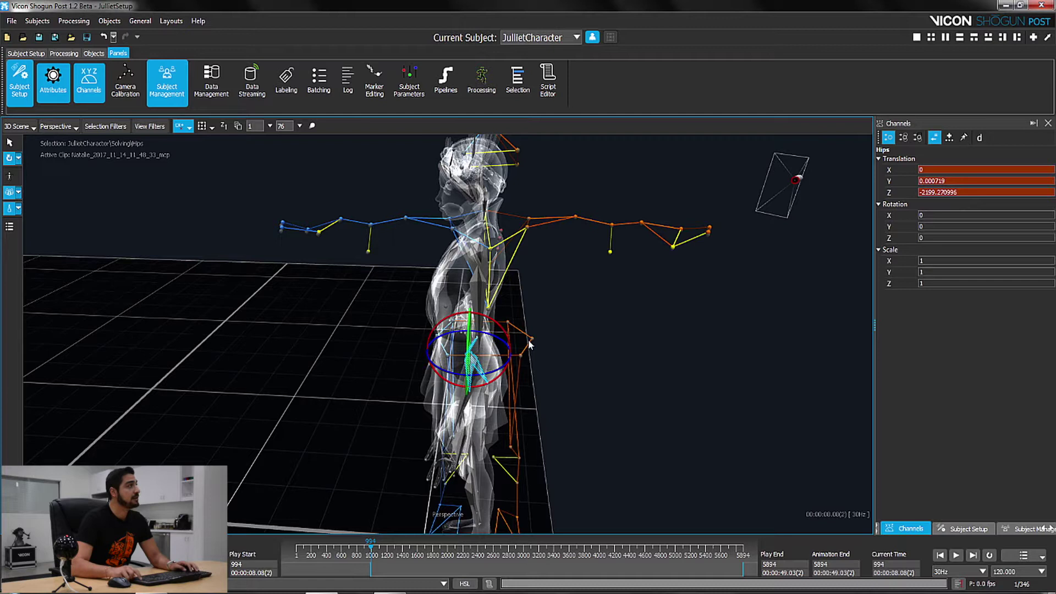
key("minus")
key("minus")
key("minus")
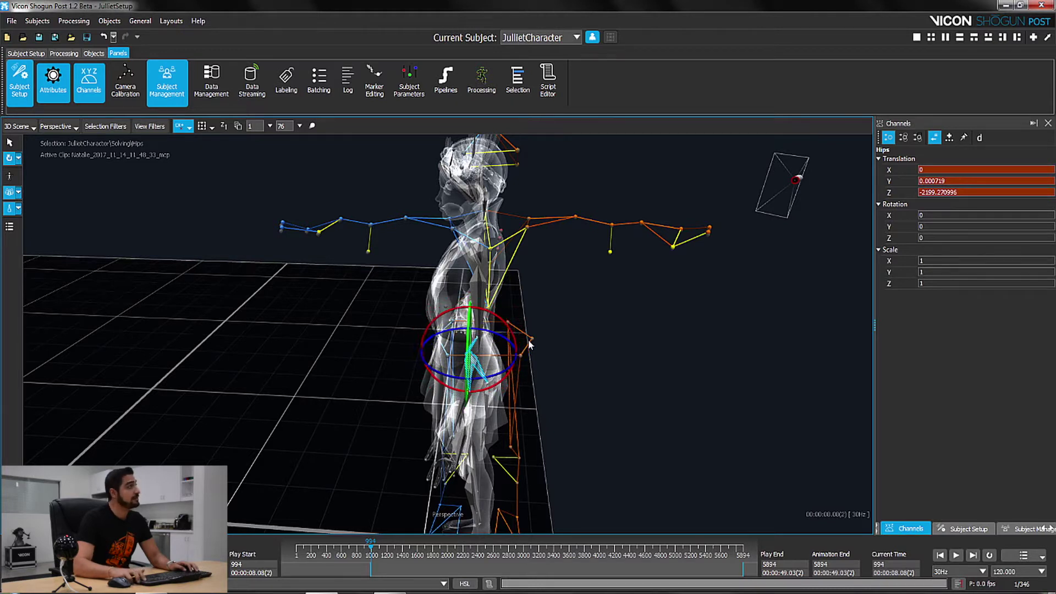
key("plus")
key("plus")
key("plus")
key("plus")
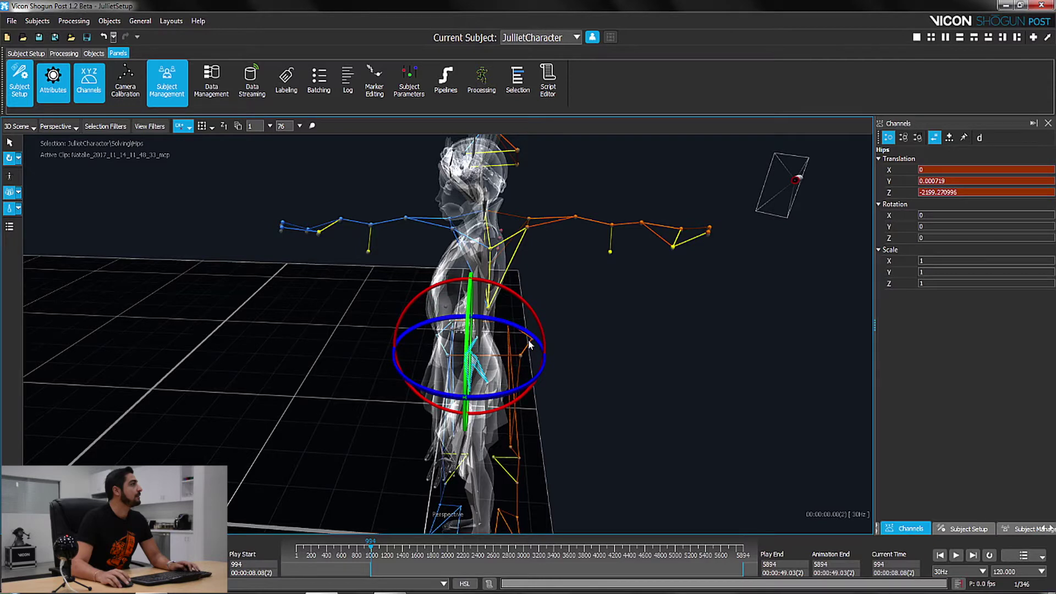
Rotate the Hips bone about Z to face the same way as the markers, and set its Z rotation to 90
left_click_drag(529, 339, 528, 341)
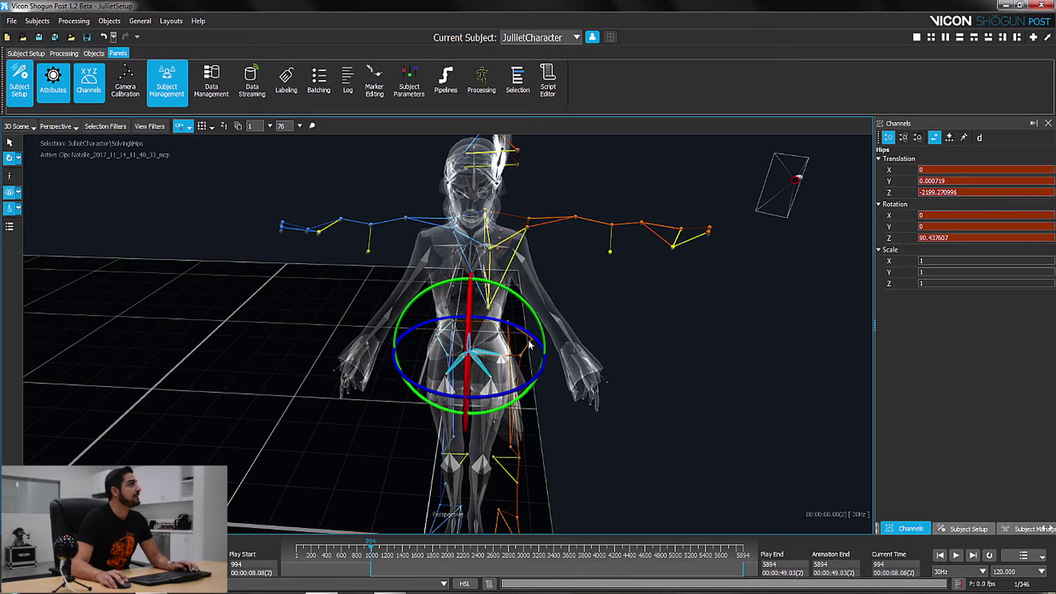
left_click_drag(950, 238, 927, 238)
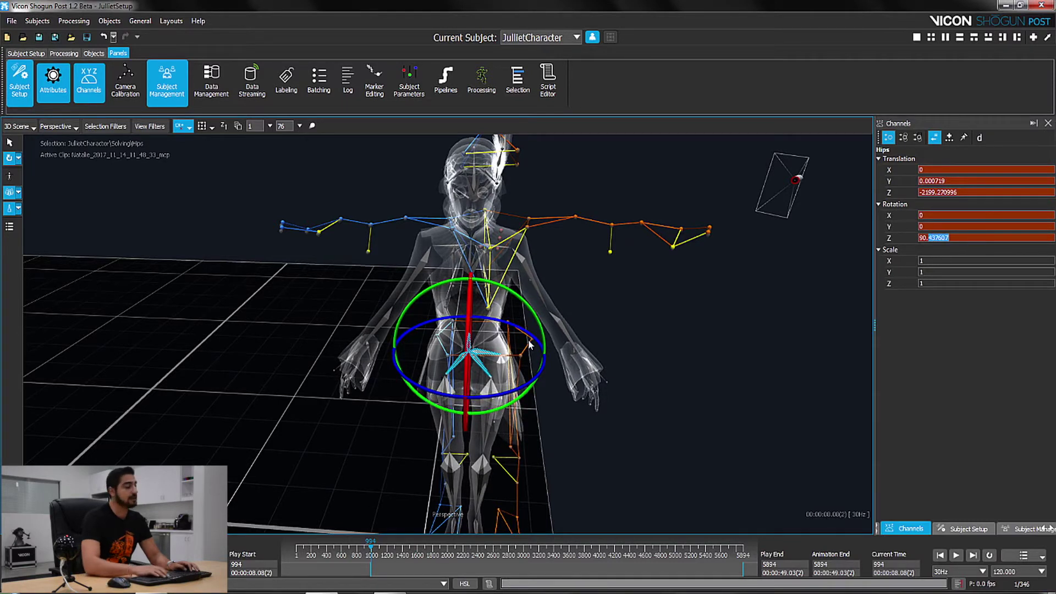
key("BackSpace")
key("Return")
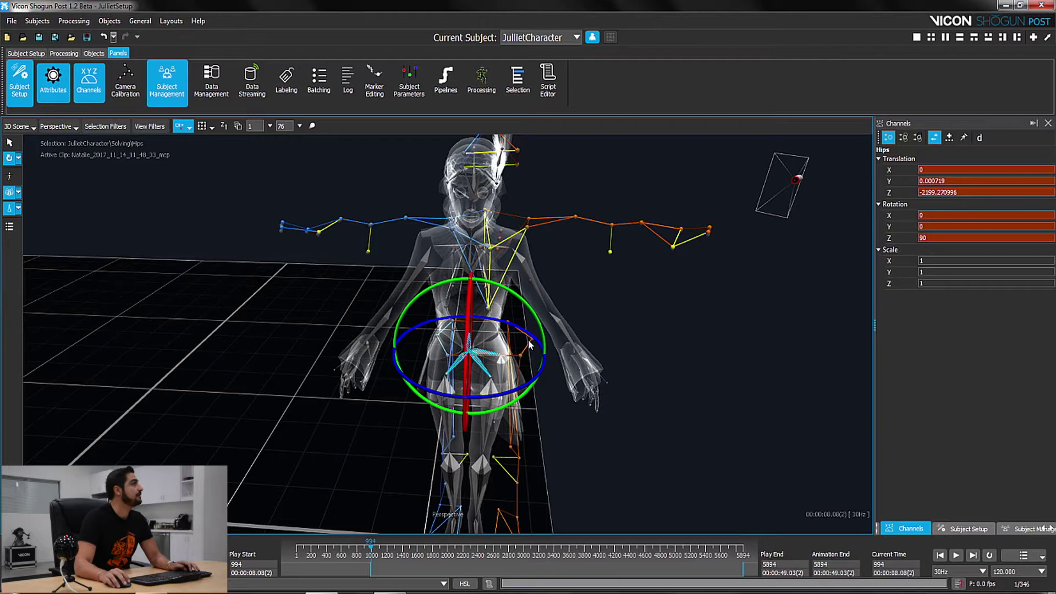
left_click_drag(529, 340, 528, 340, "alt")
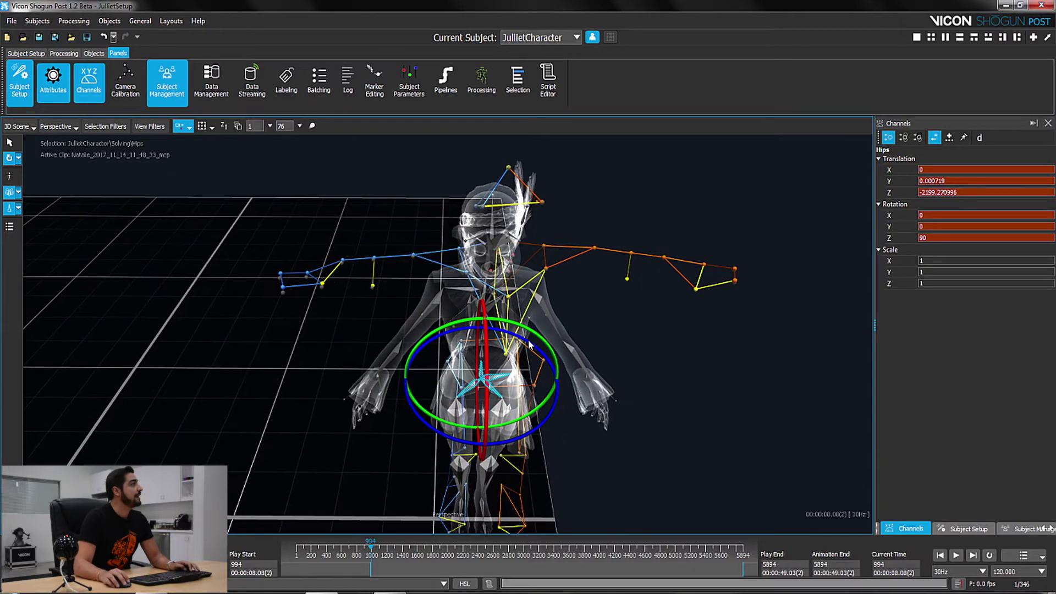
Reselect the Hips bone and translate it to about -2248 in Z to align it with the waist markers
left_click(529, 340)
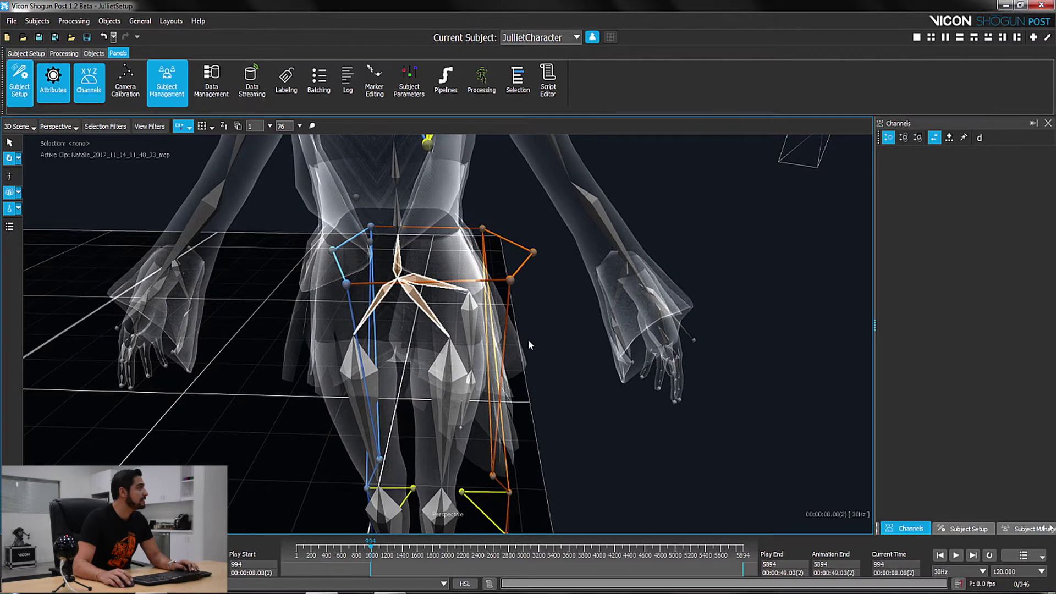
left_click(400, 281)
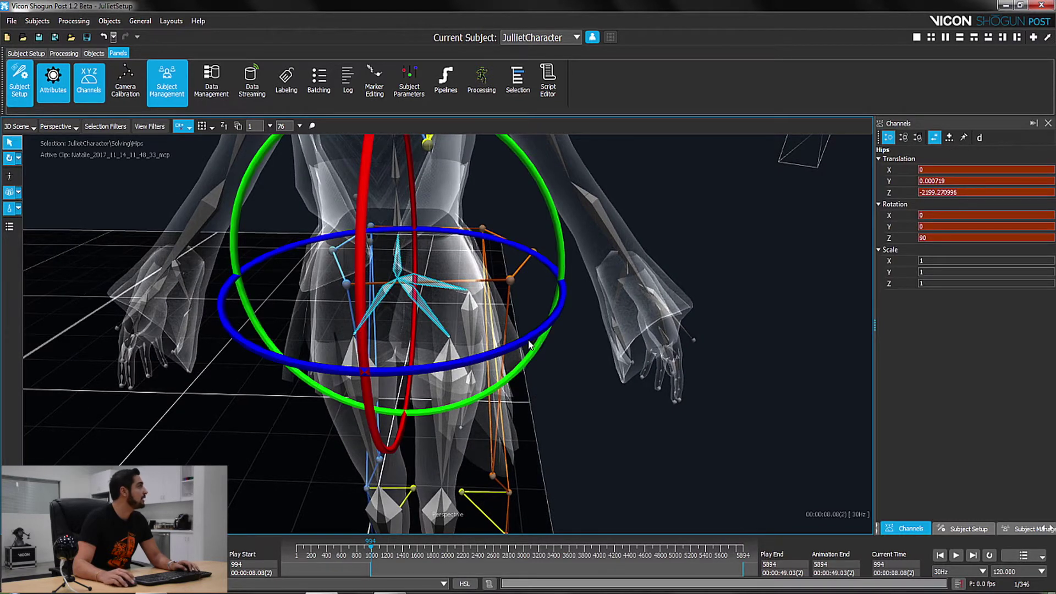
left_click(19, 158)
left_click(49, 159)
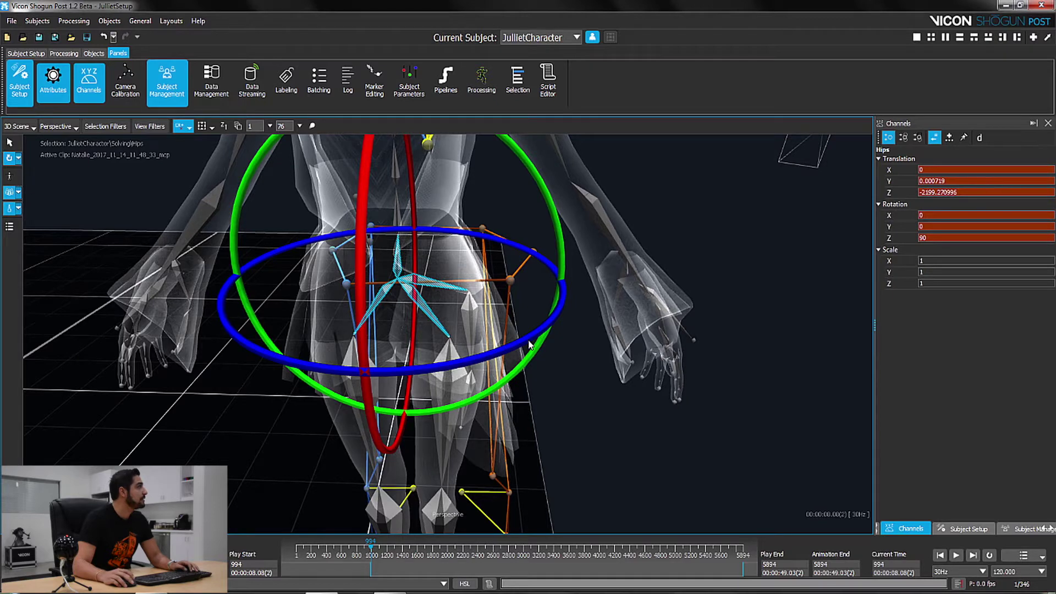
mouse_move(550, 281)
left_mouse_down()
mouse_move(583, 283)
mouse_move(583, 248)
left_mouse_up()
mouse_move(529, 341)
left_mouse_down("alt")
mouse_move(529, 380)
mouse_move(529, 340)
left_mouse_up("alt")
scroll(529, 343, "down", 5)
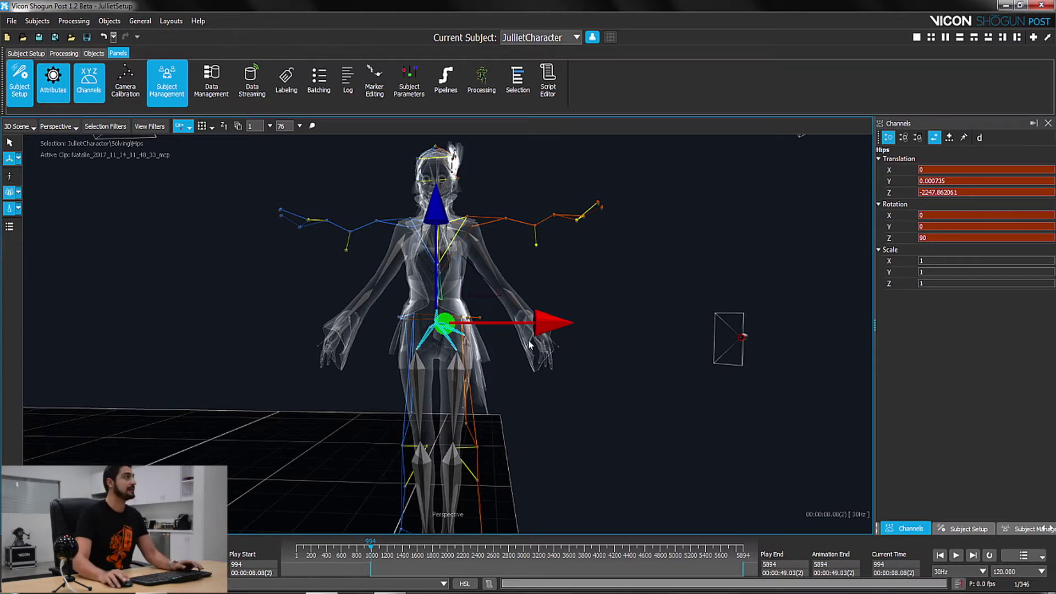
Rotate the RightUpLeg bone to about X -2.43, Y -5.19 and Z 0.22 to align the right leg with its markers
scroll(529, 341, "up", 5)
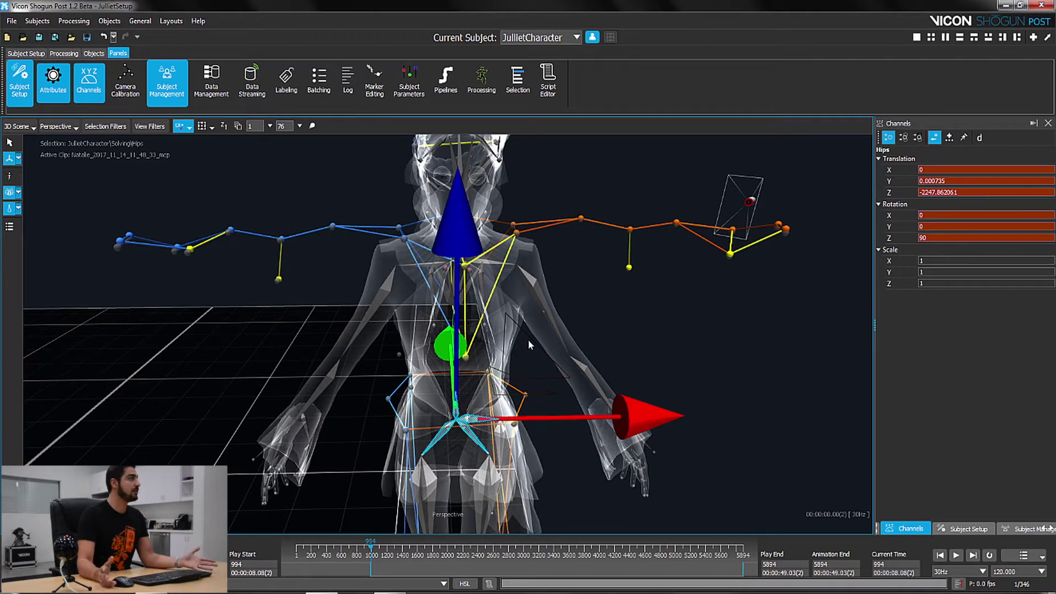
scroll(528, 339, "up", 2)
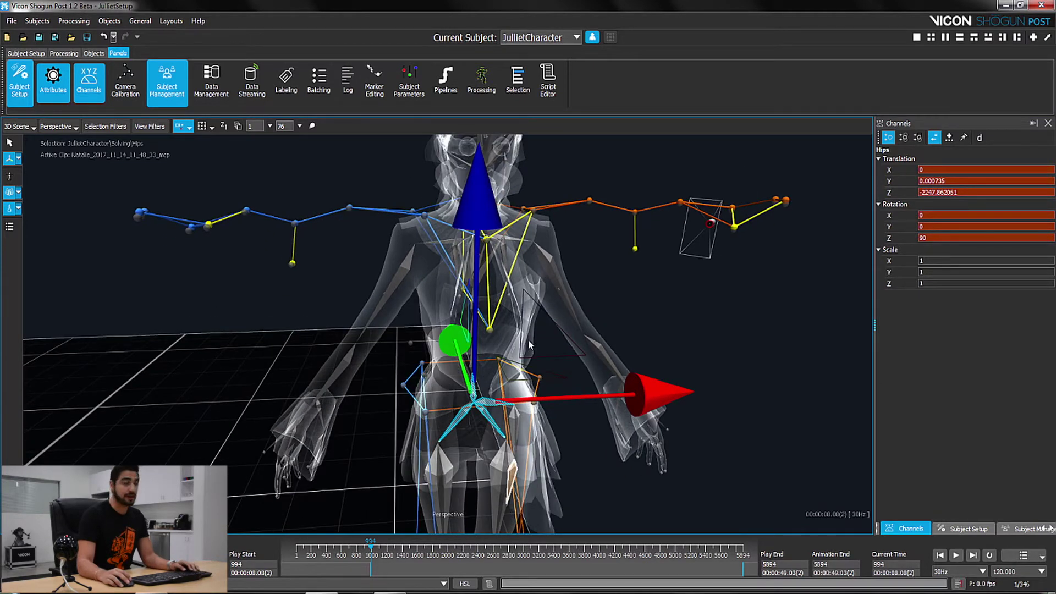
left_click_drag(529, 341, 529, 341, "alt")
scroll(528, 341, "up", 2)
middle_click_drag(528, 339, 529, 342)
left_click_drag(528, 341, 528, 341, "alt")
middle_click_drag(529, 341, 529, 345)
left_click_drag(529, 345, 530, 345, "alt")
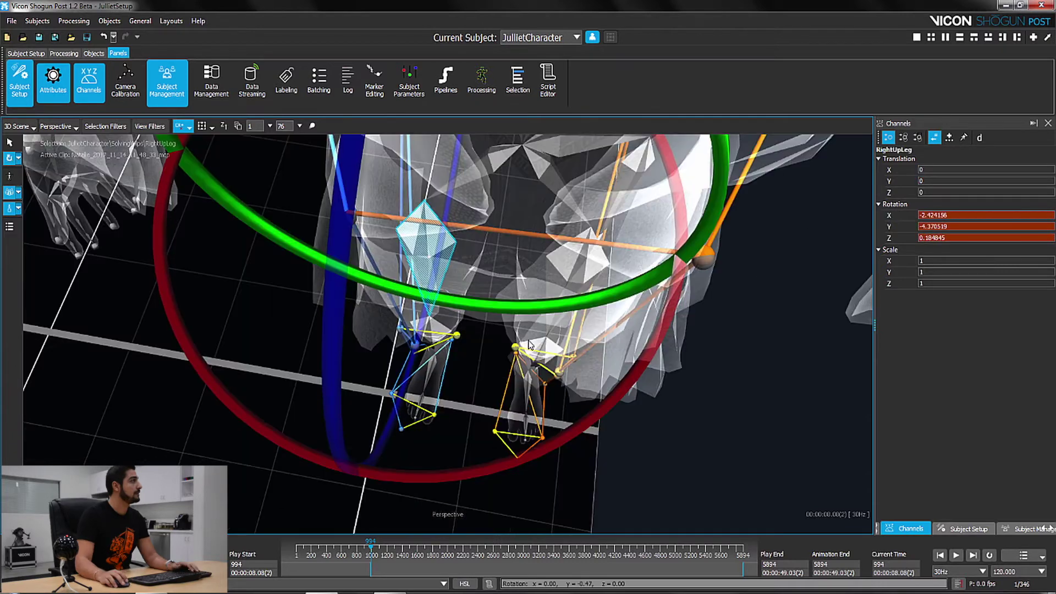
left_click_drag(529, 345, 529, 345)
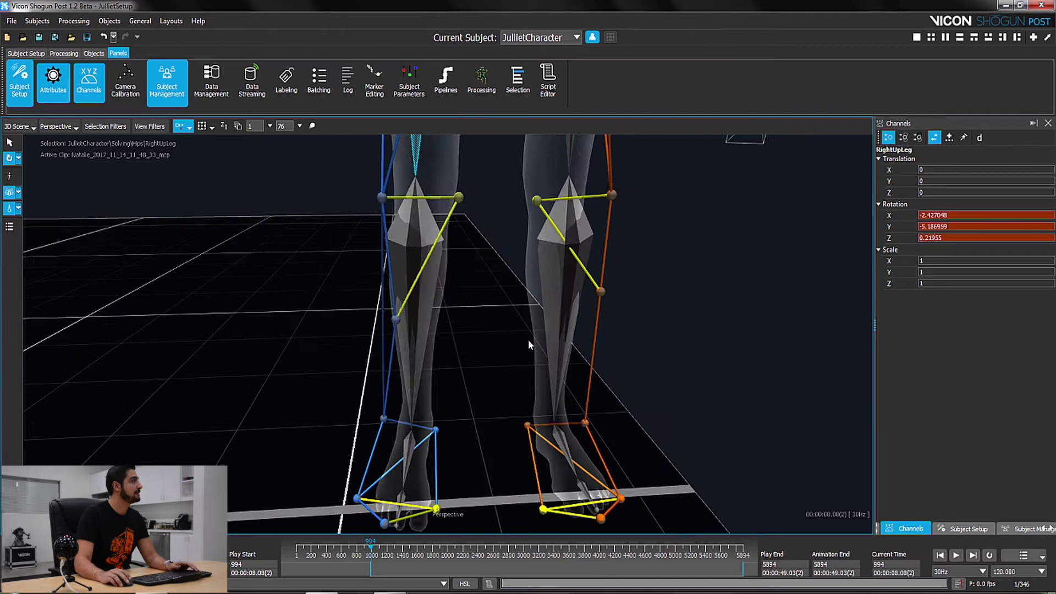
Step down the hierarchy to the RightFoot bone and rotate it to about -0.25 in Z
middle_click_drag(529, 345, 530, 345, "alt")
left_click_drag(529, 345, 529, 345, "alt")
middle_click_drag(528, 341, 528, 342)
key("Down")
key("Down")
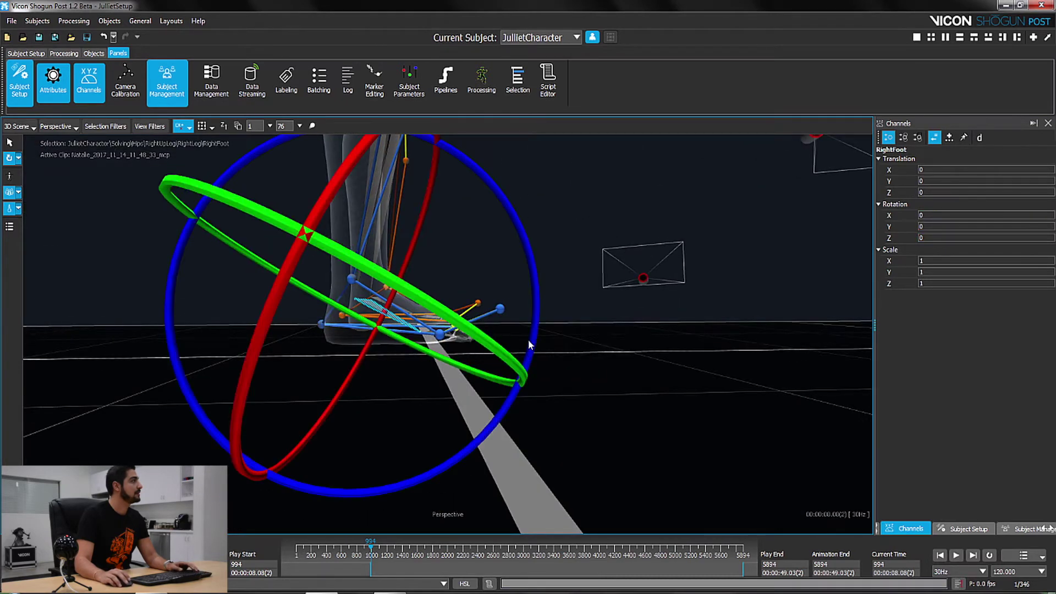
left_click_drag(529, 341, 529, 345)
Rotate the LeftArm bone to about -53.8 in Y toward the left arm markers and leave it selected
middle_click_drag(529, 345, 529, 345)
scroll(529, 345, "up", 5)
scroll(529, 345, "down", 2)
scroll(529, 345, "down", 3)
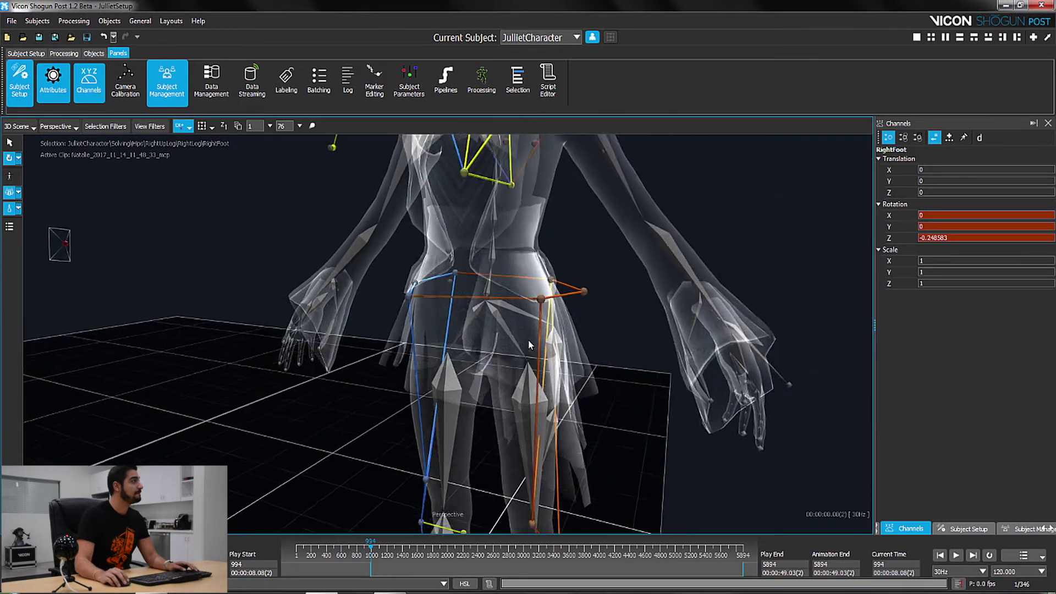
middle_click_drag(529, 345, 529, 345)
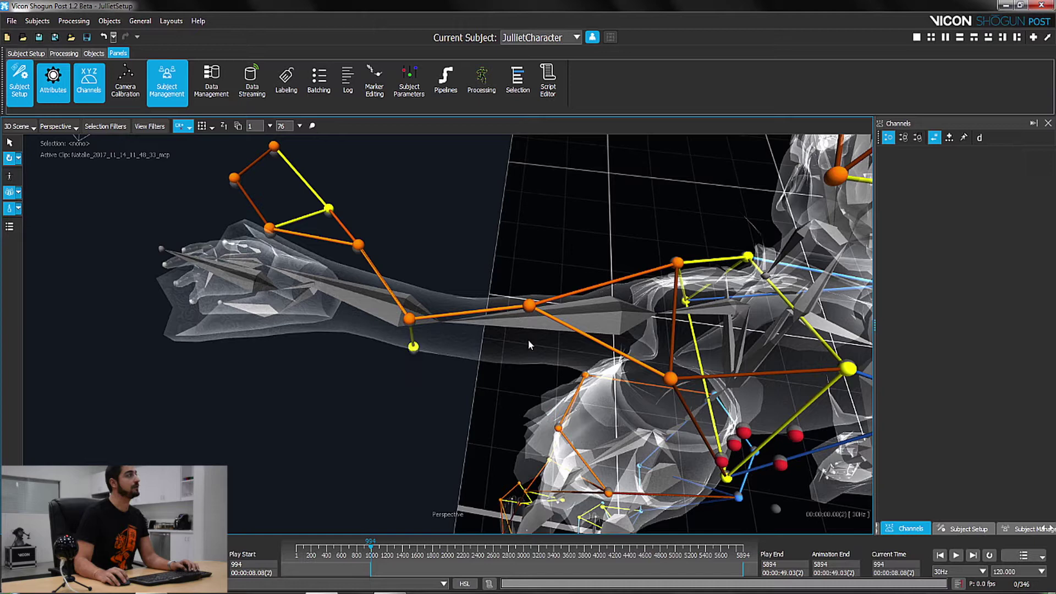
middle_click_drag(528, 341, 529, 340)
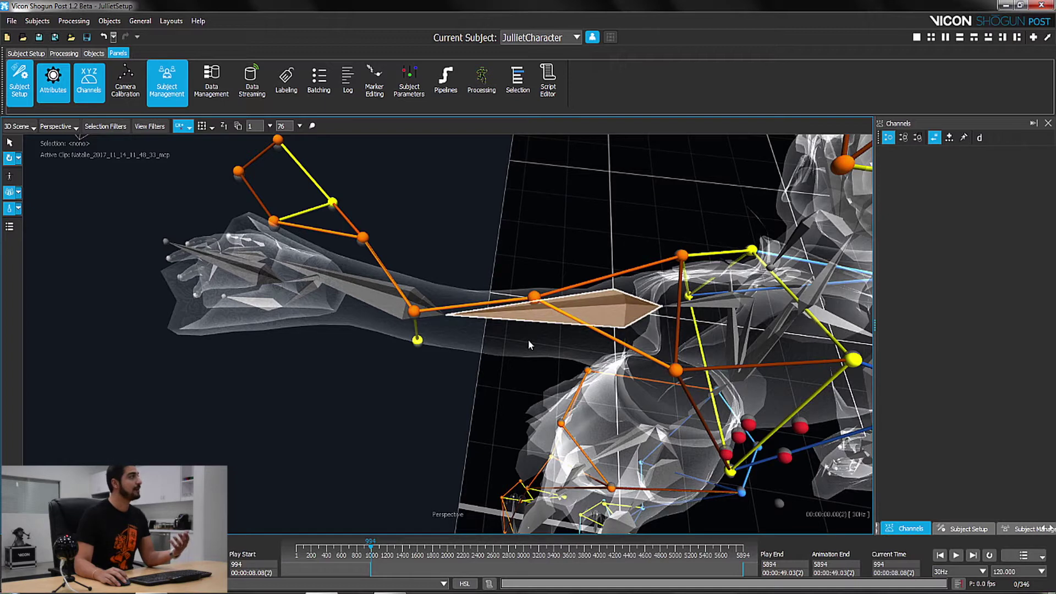
left_click(528, 345)
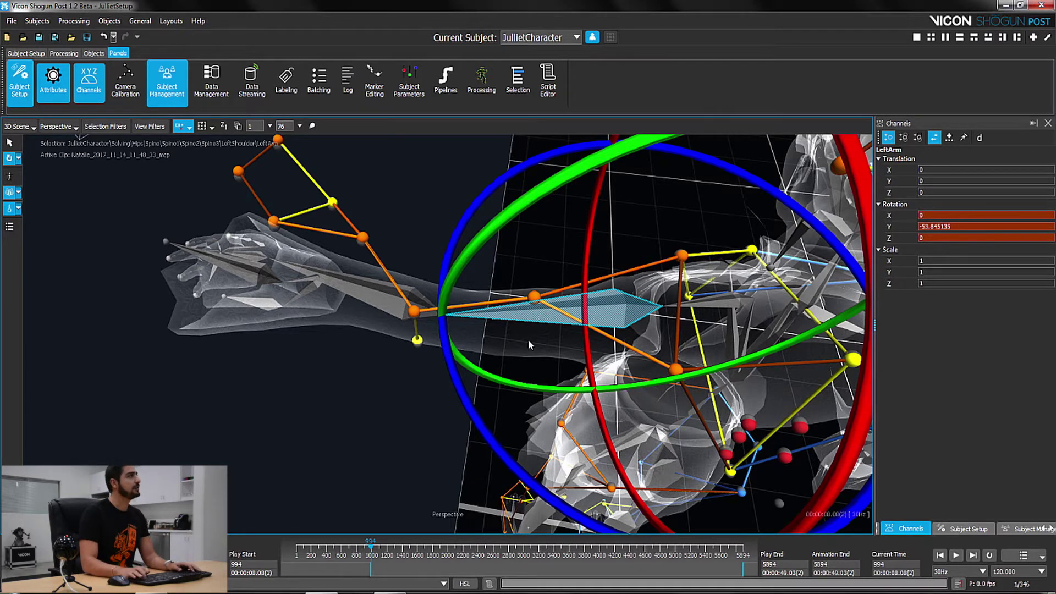
Shrink the rotation manipulator on the LeftArm bone until all its rings fit within the view
key("minus")
key("minus")
key("minus")
key("minus")
key("minus")
key("minus")
key("minus")
key("minus")
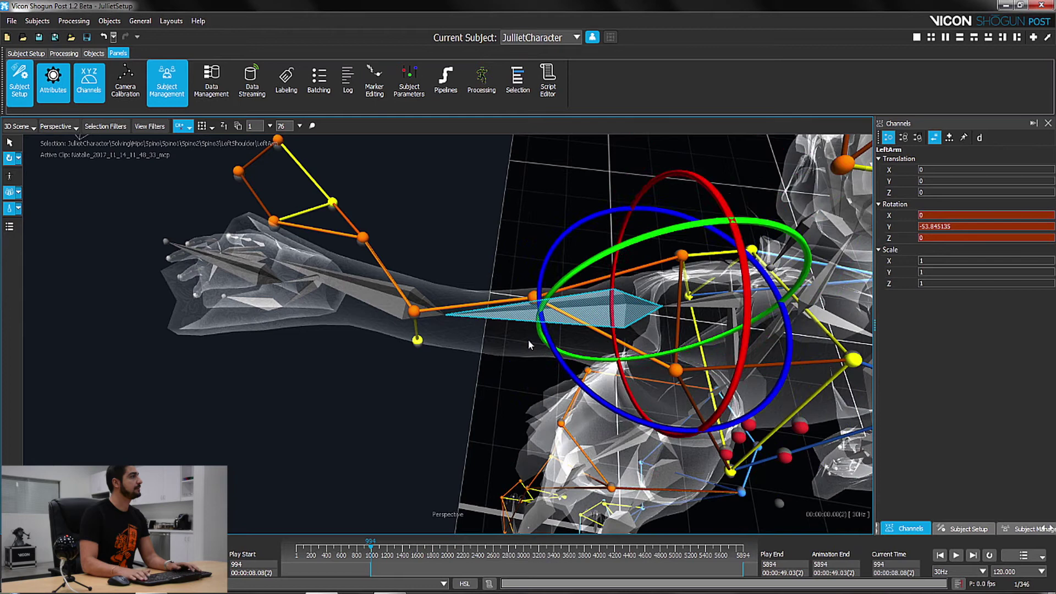
Try to translate the LeftArm bone along its length, away from the shoulder, and undo the move
left_click_drag(528, 340, 536, 337, "alt")
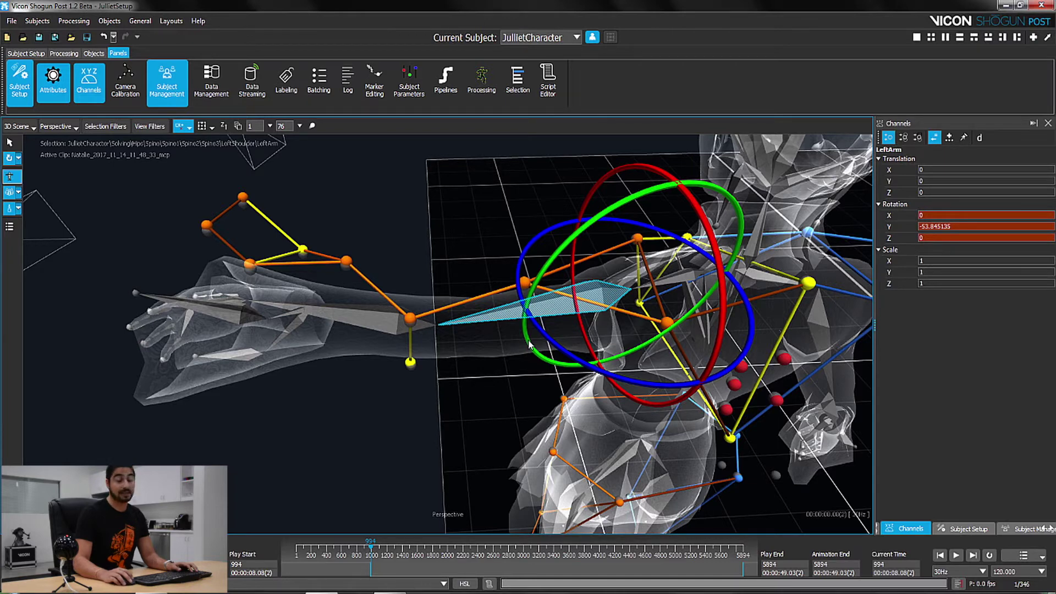
key("t")
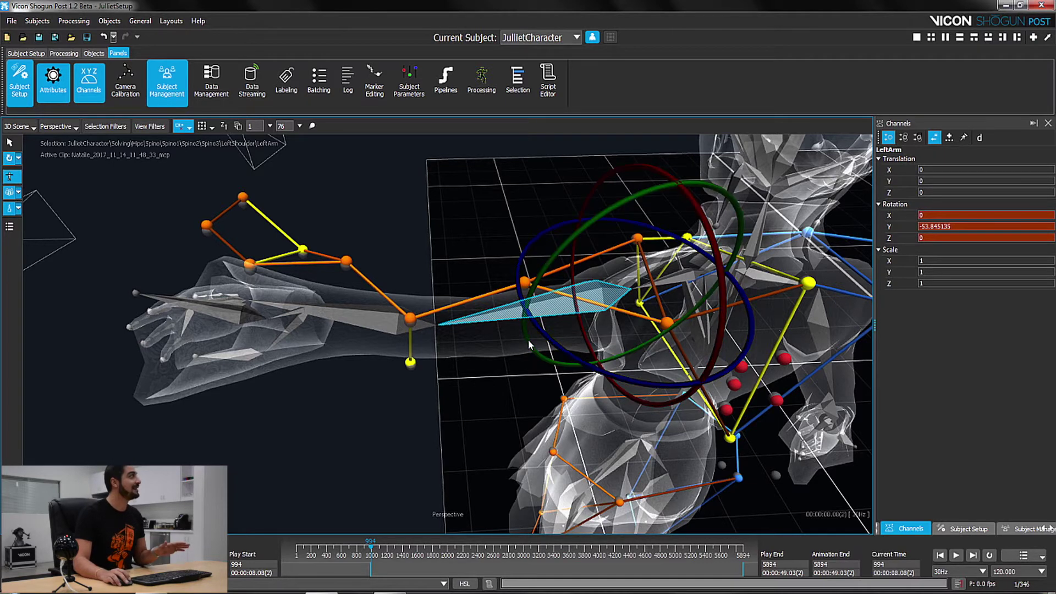
left_click(18, 157)
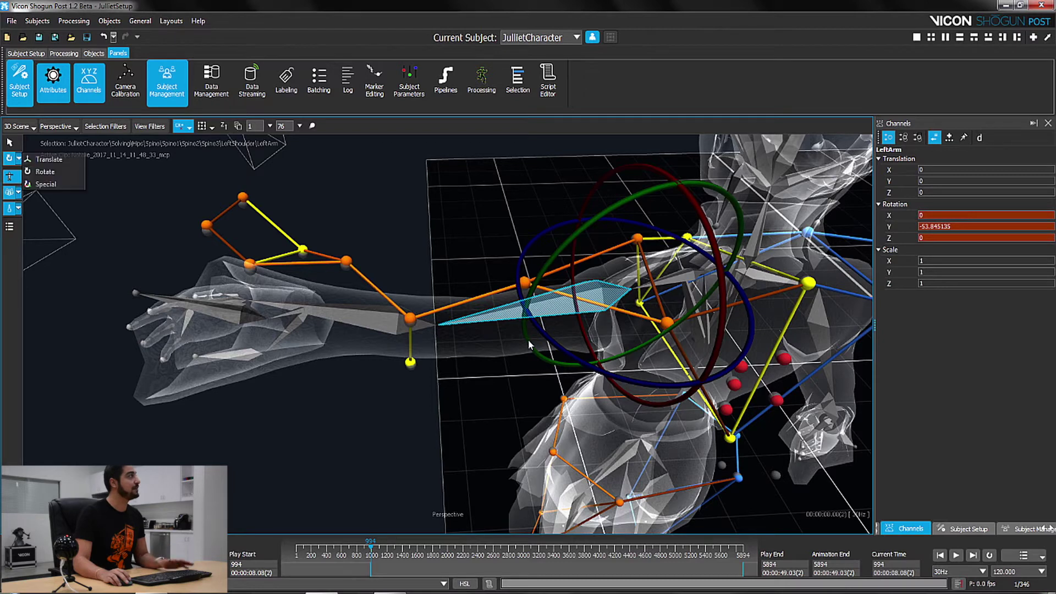
left_click(50, 158)
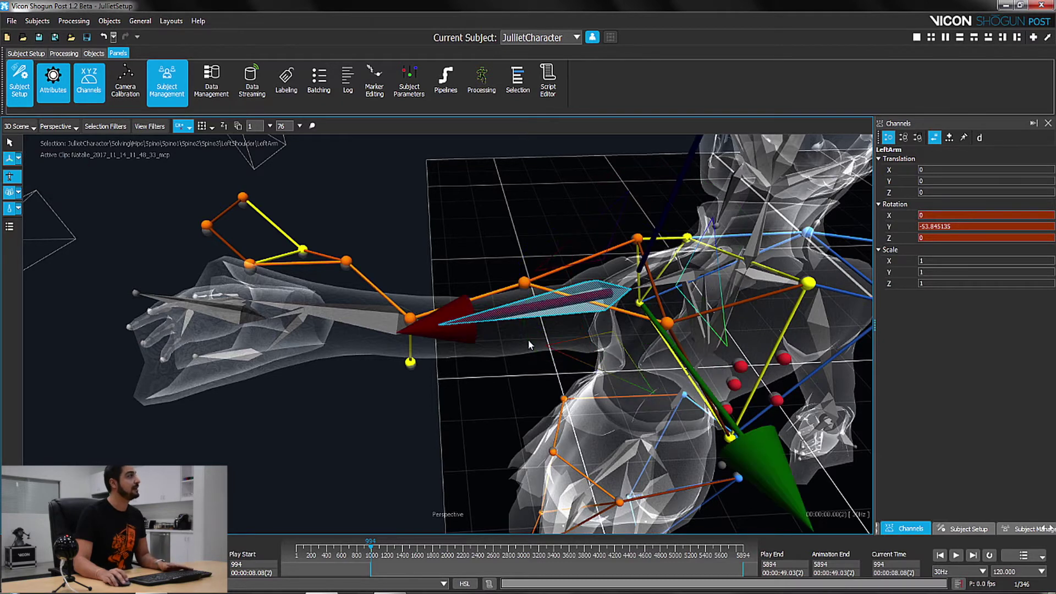
left_click(18, 158)
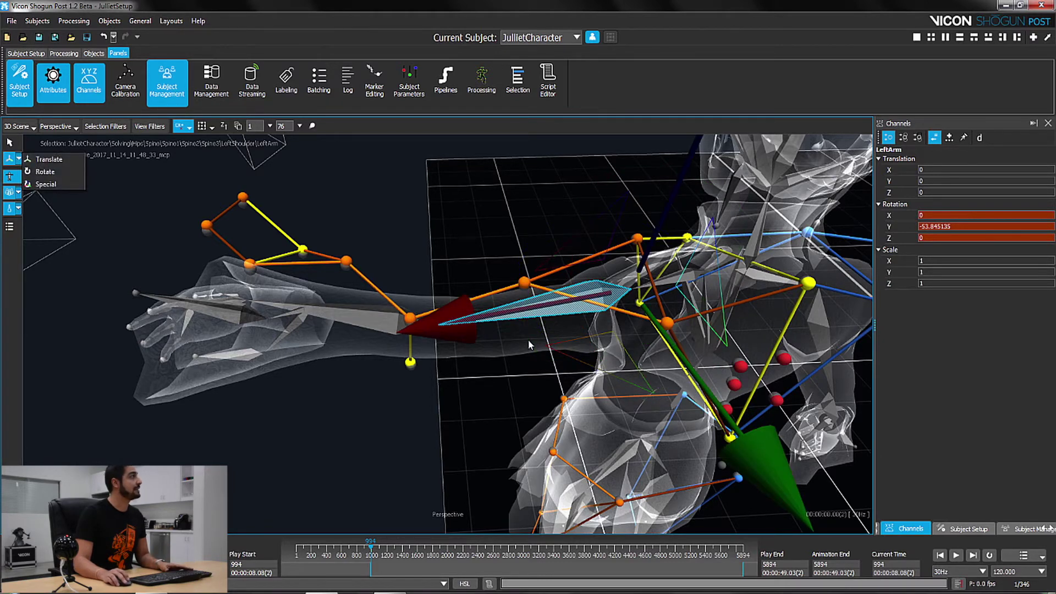
left_click(49, 159)
left_click_drag(447, 322, 424, 327)
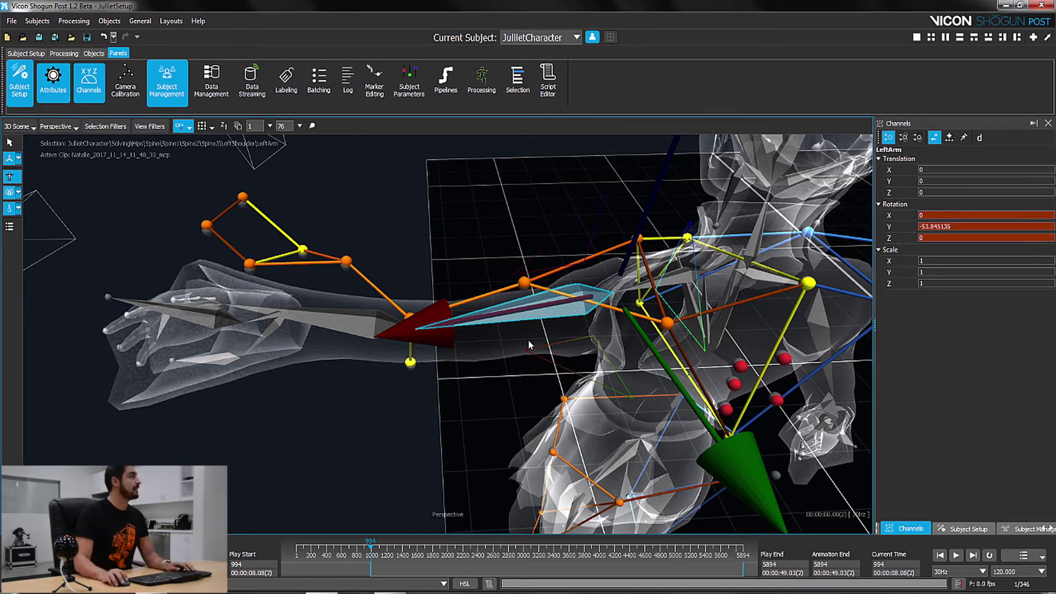
key("ctrl+z")
key("ctrl+z")
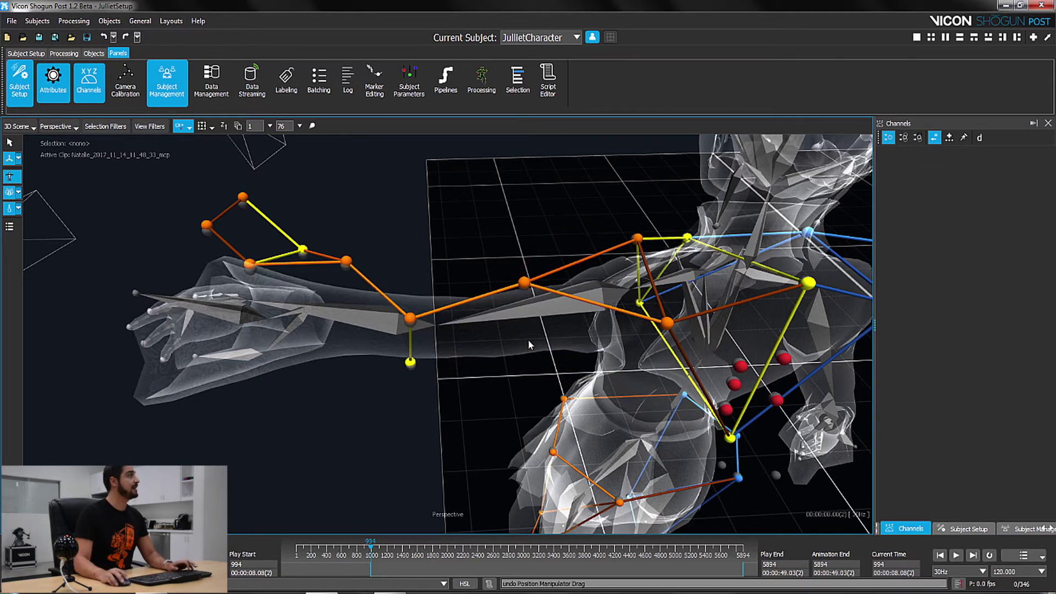
Return to the Rotate manipulator and rotate the LeftForeArm bone to about -19.04 in Z toward its markers
left_click_drag(529, 345, 529, 345, "alt")
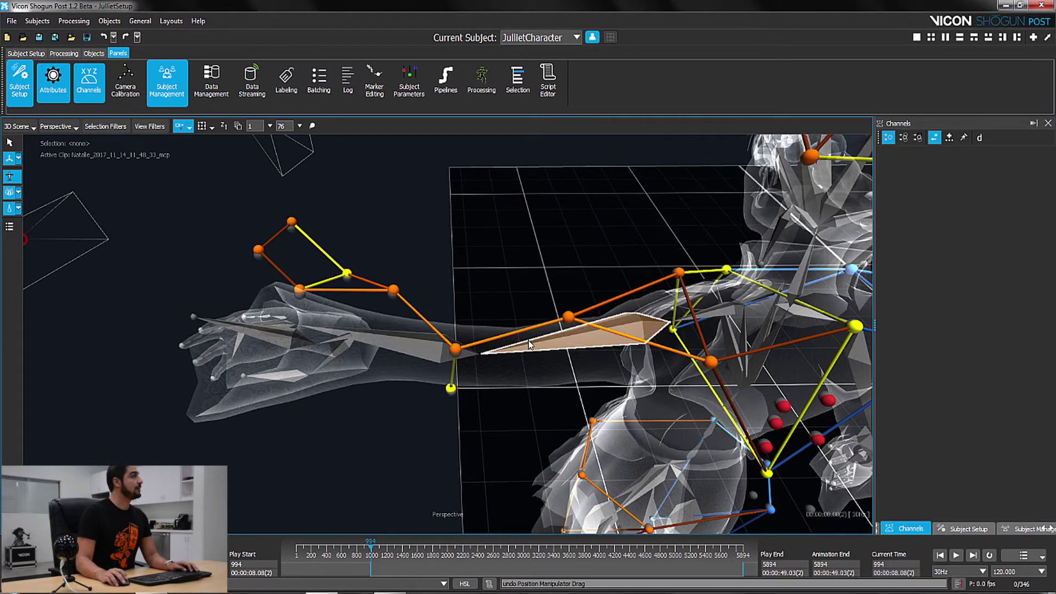
left_click(529, 344)
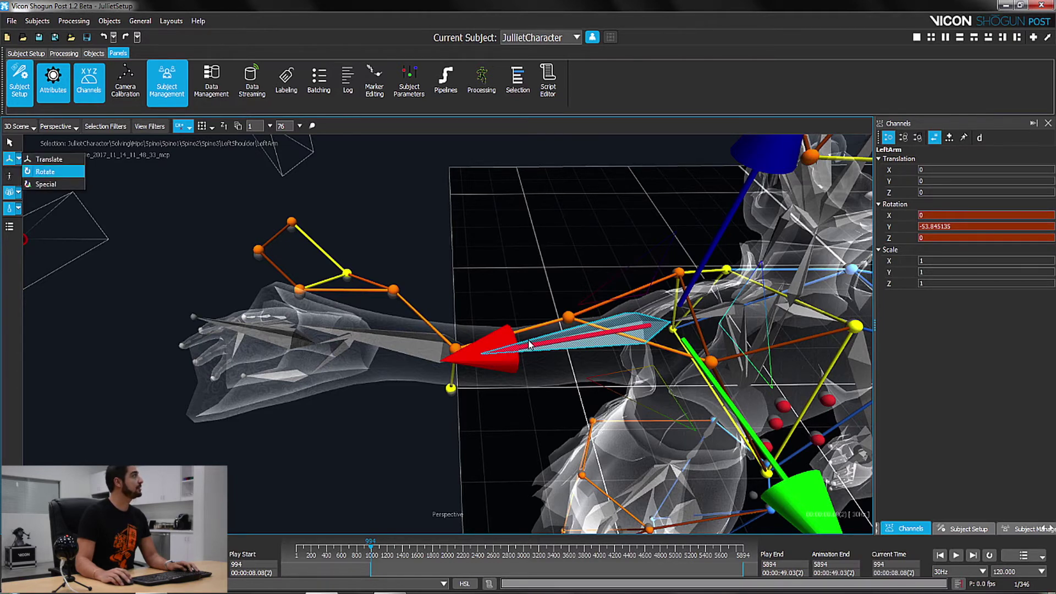
key("e")
left_click_drag(529, 345, 530, 345, "alt")
left_click(529, 345)
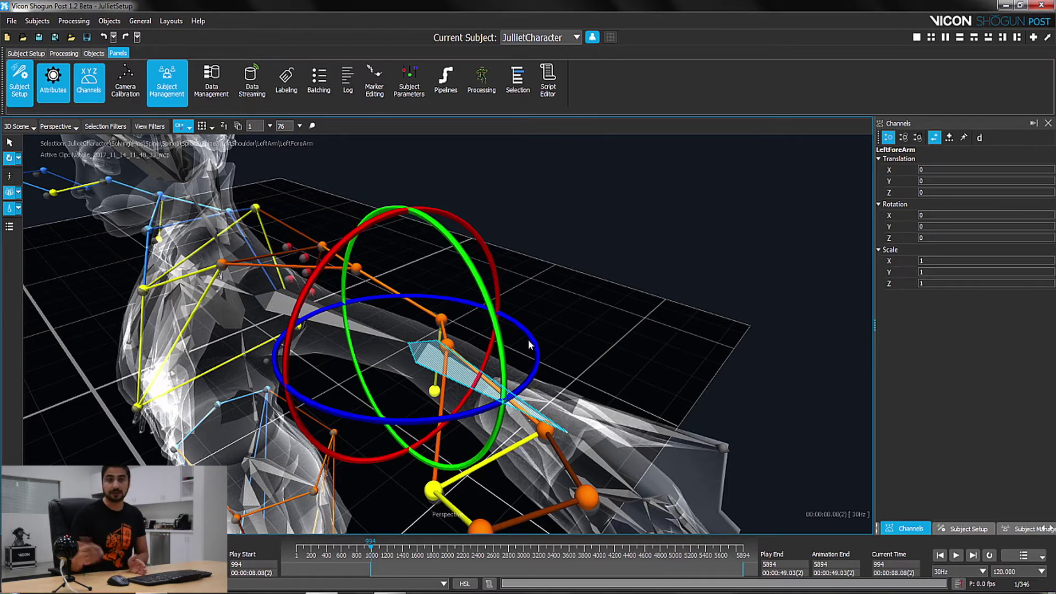
left_click_drag(530, 344, 530, 344)
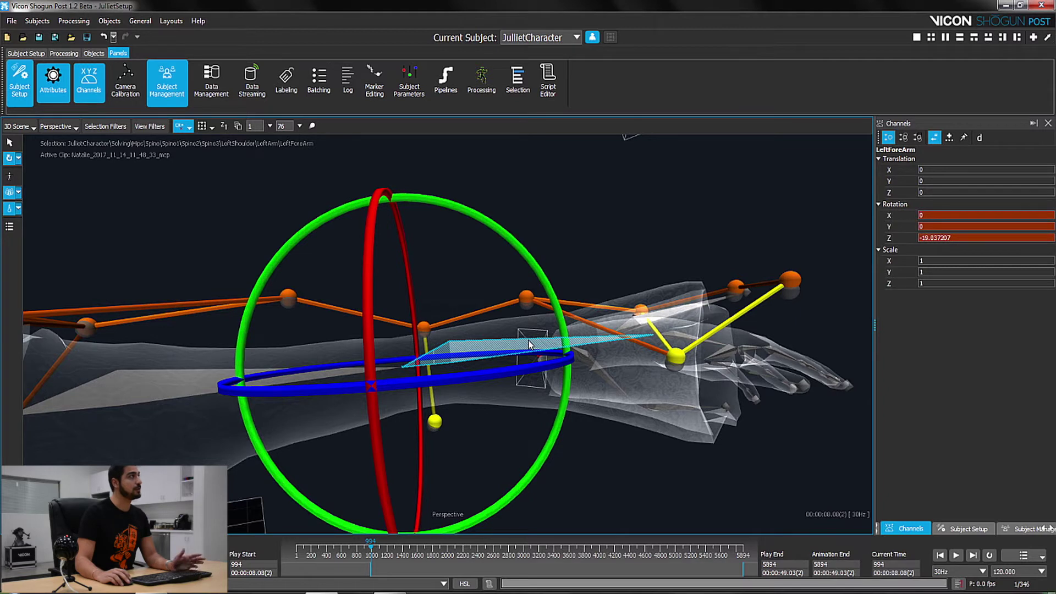
Try rotating the LeftForeArm bone to about 2.92 in Y and undo that rotation
left_click_drag(530, 344, 530, 345)
left_click(530, 342)
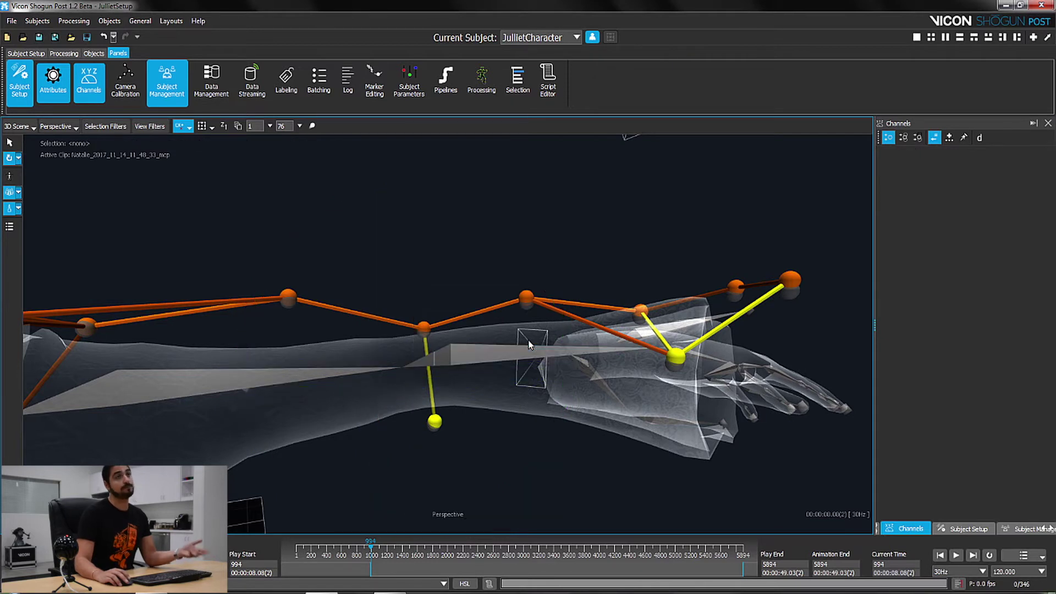
left_click(530, 345)
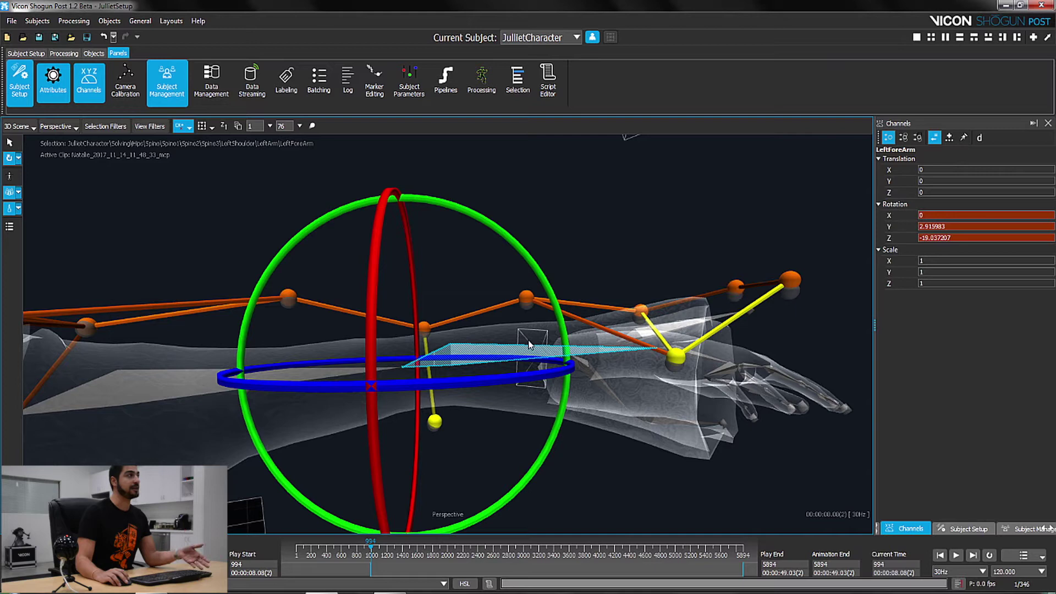
key("ctrl+z")
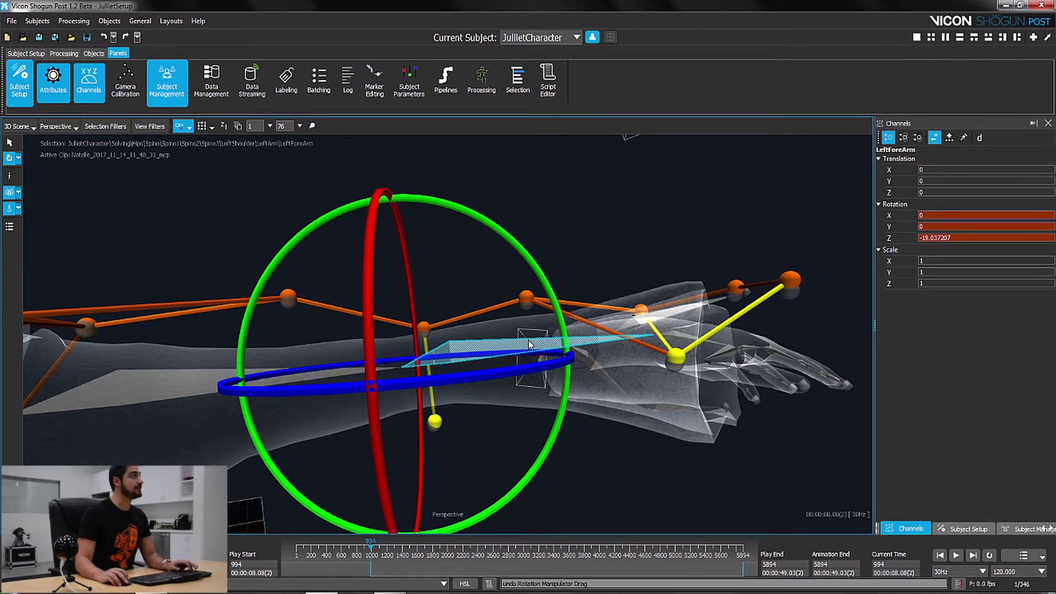
Rotate the LeftArm bone to about 2.64 in X so the forearm lines up with the left arm markers
scroll(529, 345, "down", 2)
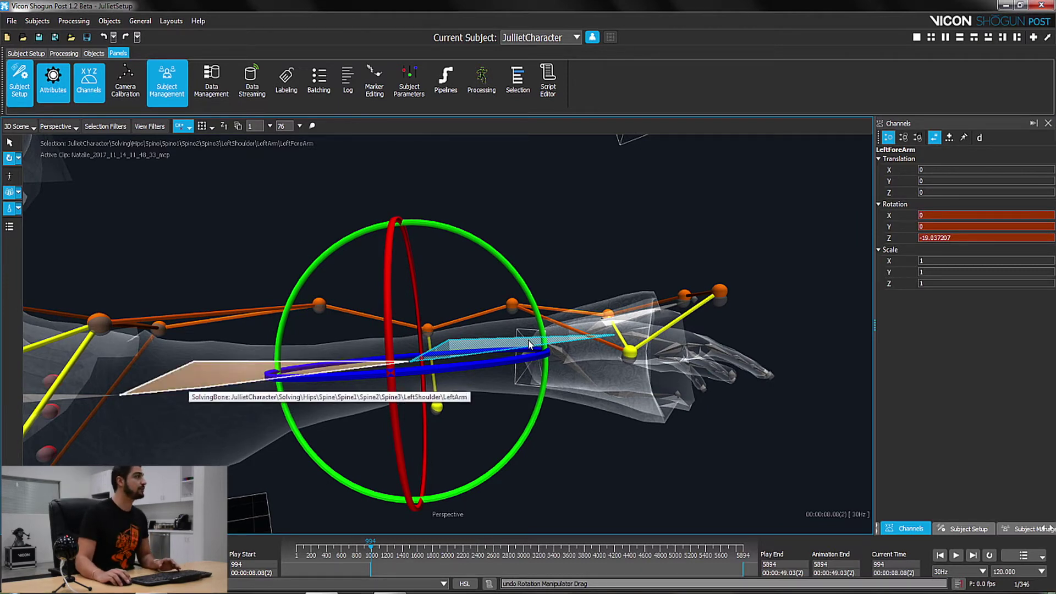
left_click(187, 380)
left_click_drag(530, 345, 572, 326, "alt")
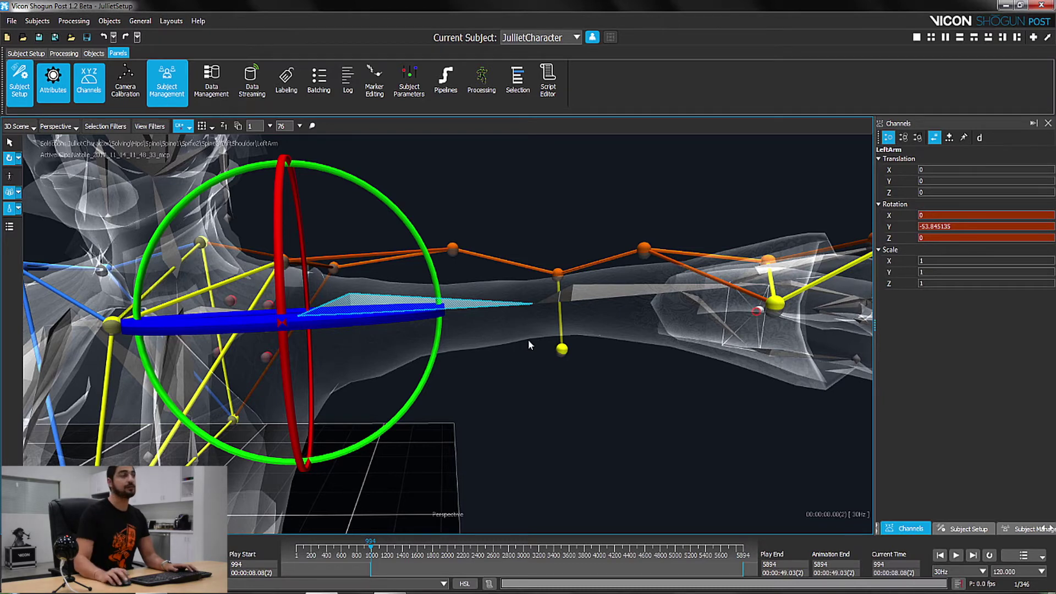
middle_click(529, 345)
middle_click(529, 345)
middle_click_drag(529, 345, 529, 344)
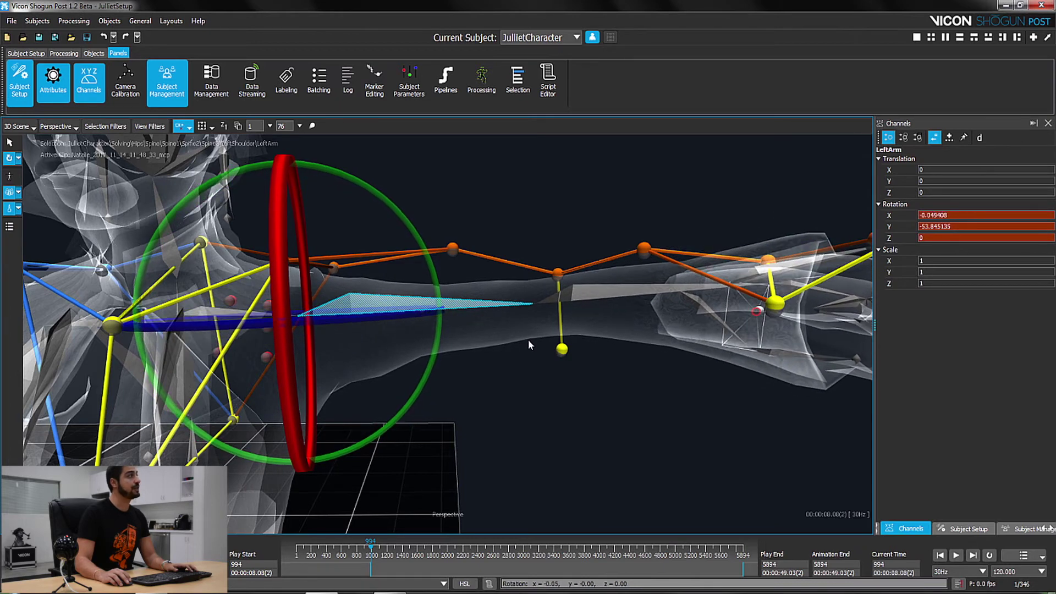
left_click_drag(529, 345, 529, 345)
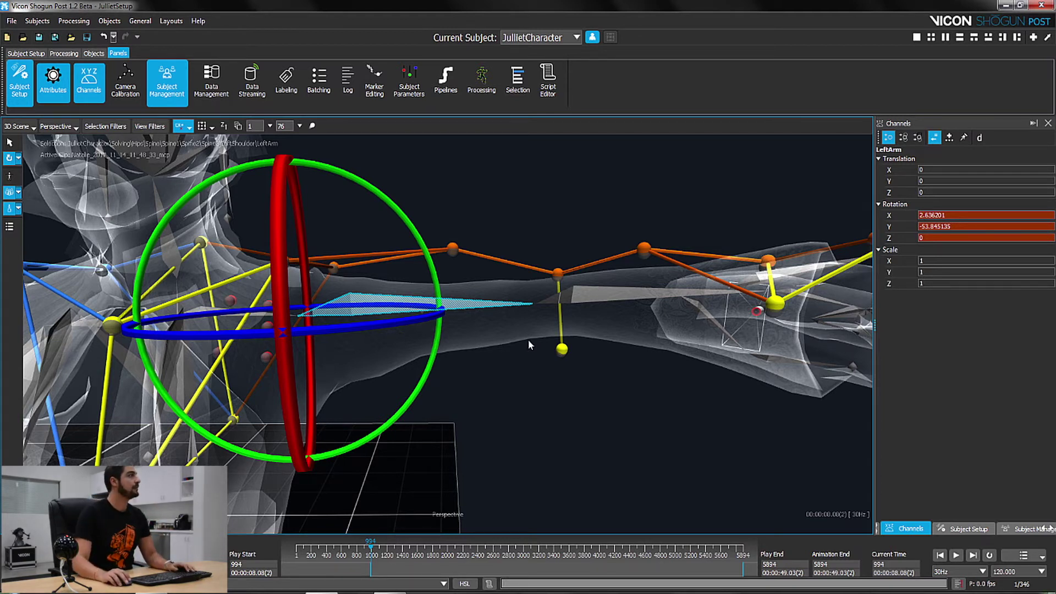
Rotate the LeftHand bone to line it up with the left hand markers and clear the selection
left_click_drag(529, 345, 529, 345, "alt")
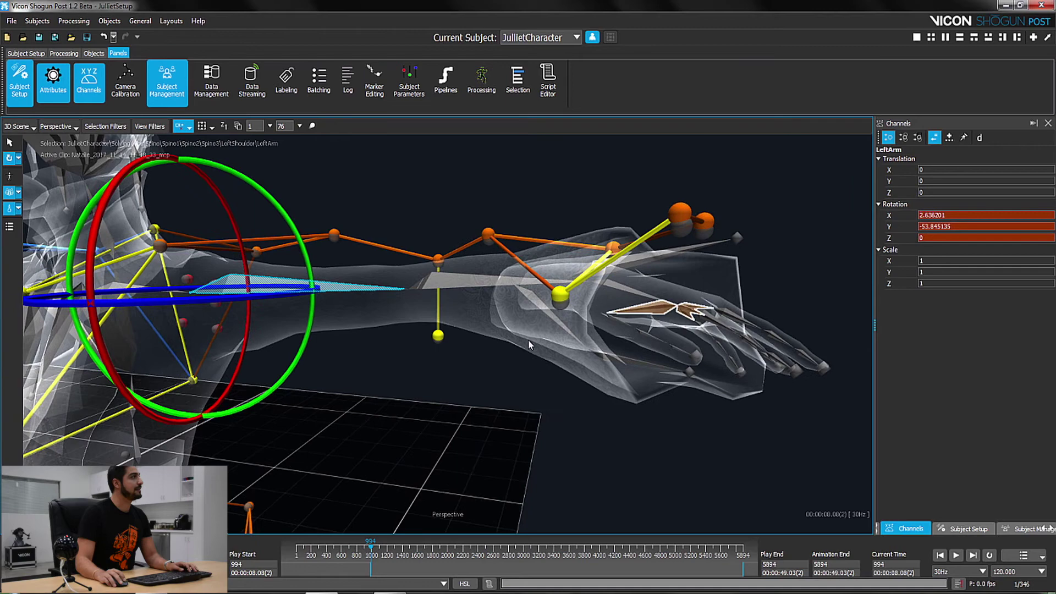
left_click(529, 345)
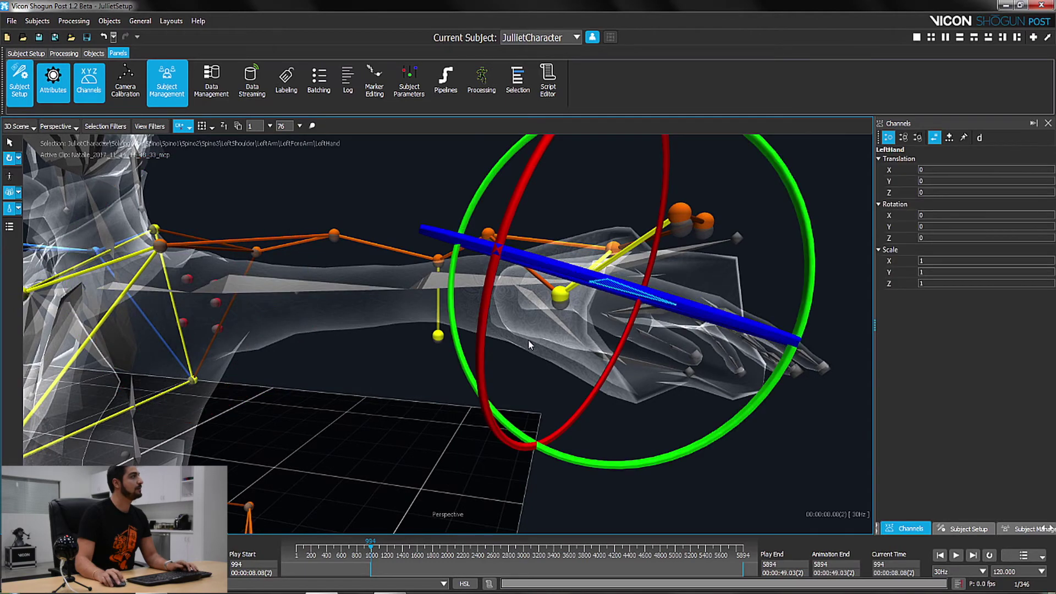
left_click_drag(529, 345, 529, 345, "alt")
left_click(530, 345)
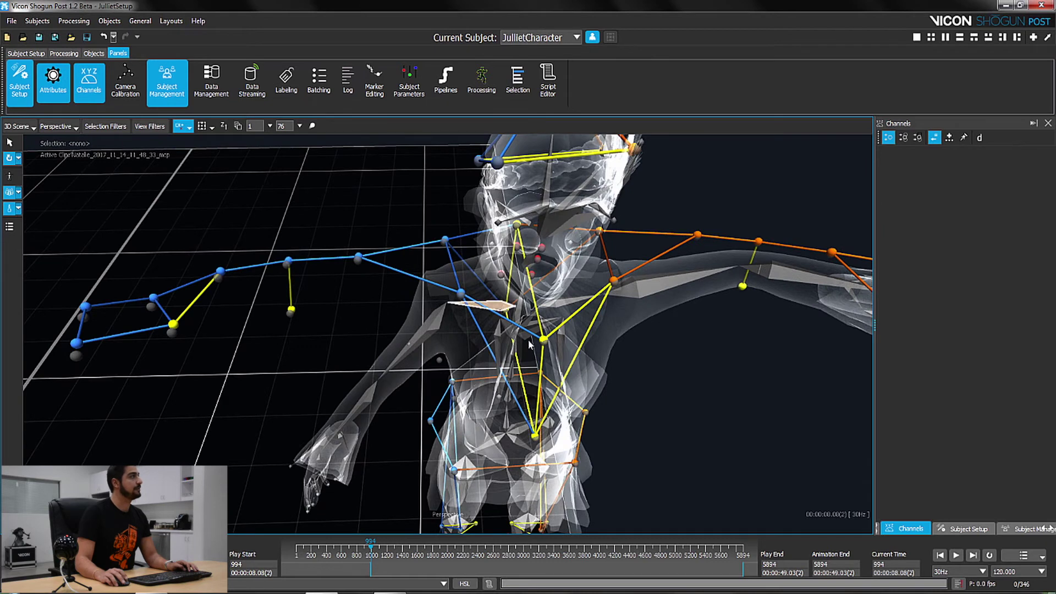
Check the LeftShoulder bone's rotation and set the RightShoulder bone's Y rotation to -5 to match
left_click(529, 344)
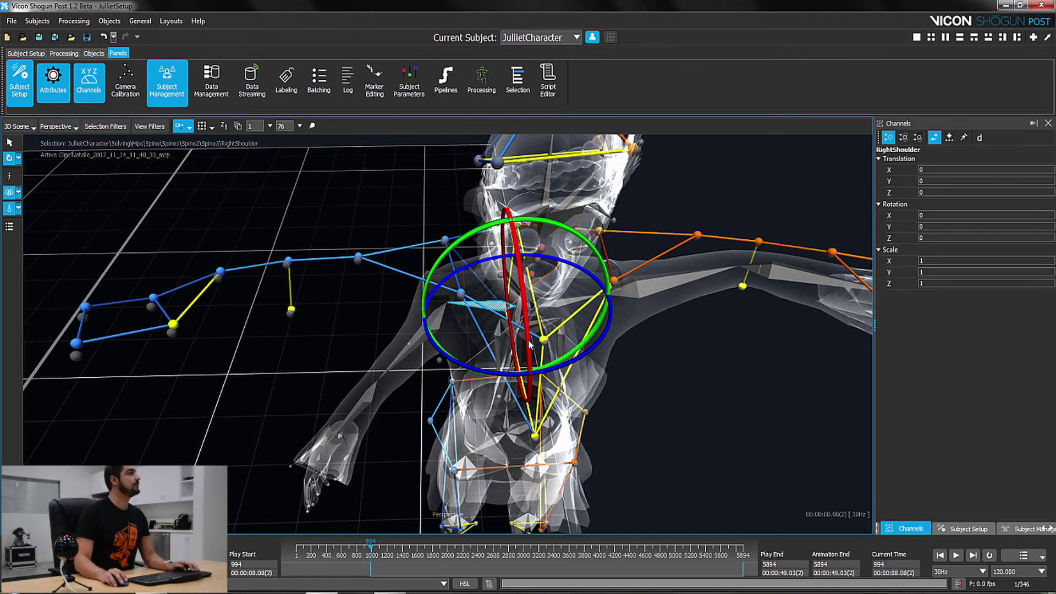
left_click(529, 345)
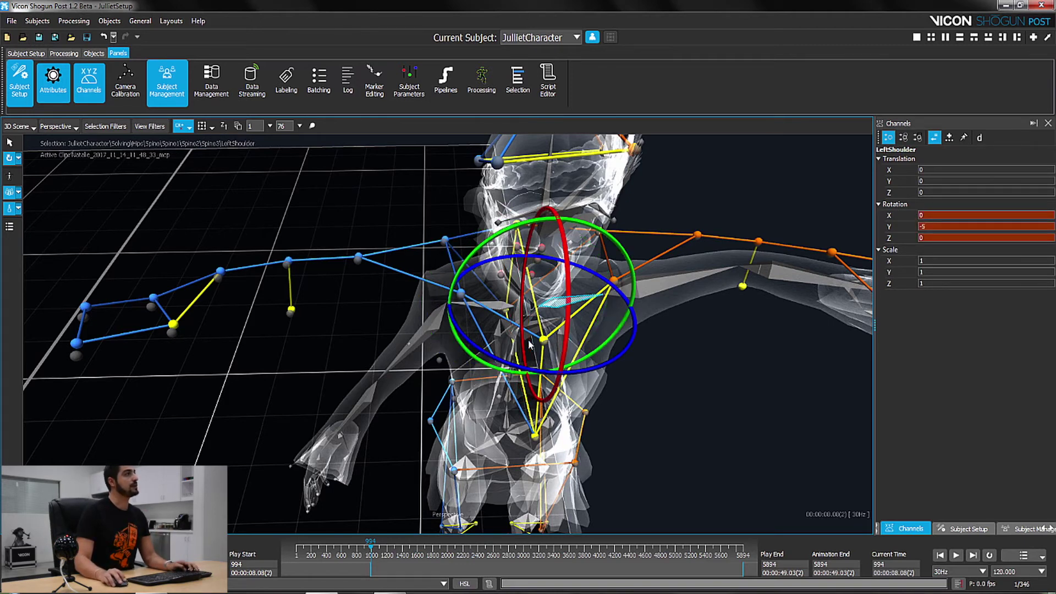
left_click(530, 345)
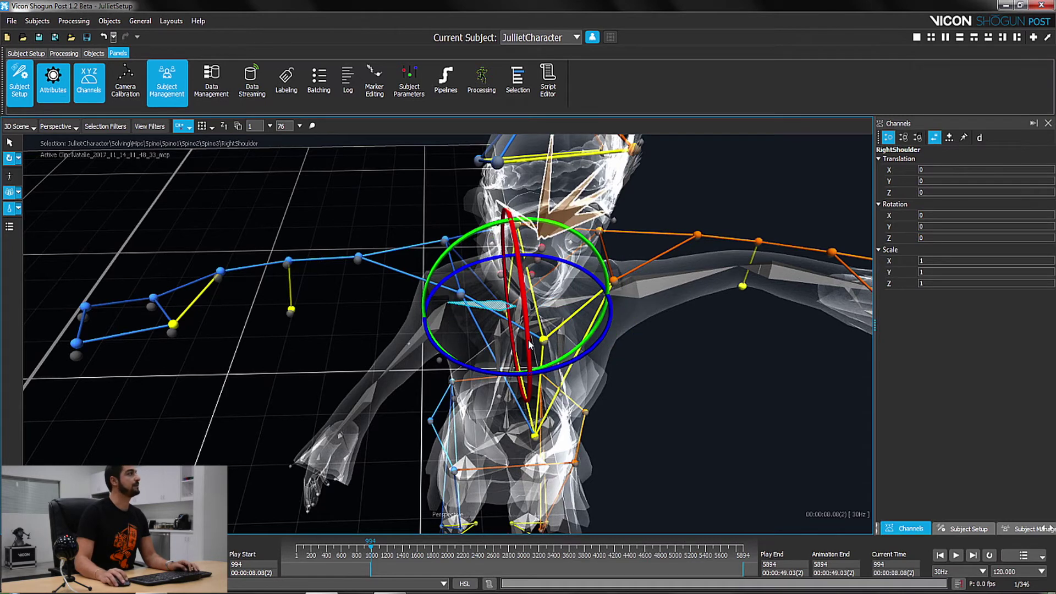
left_click_drag(530, 345, 530, 345)
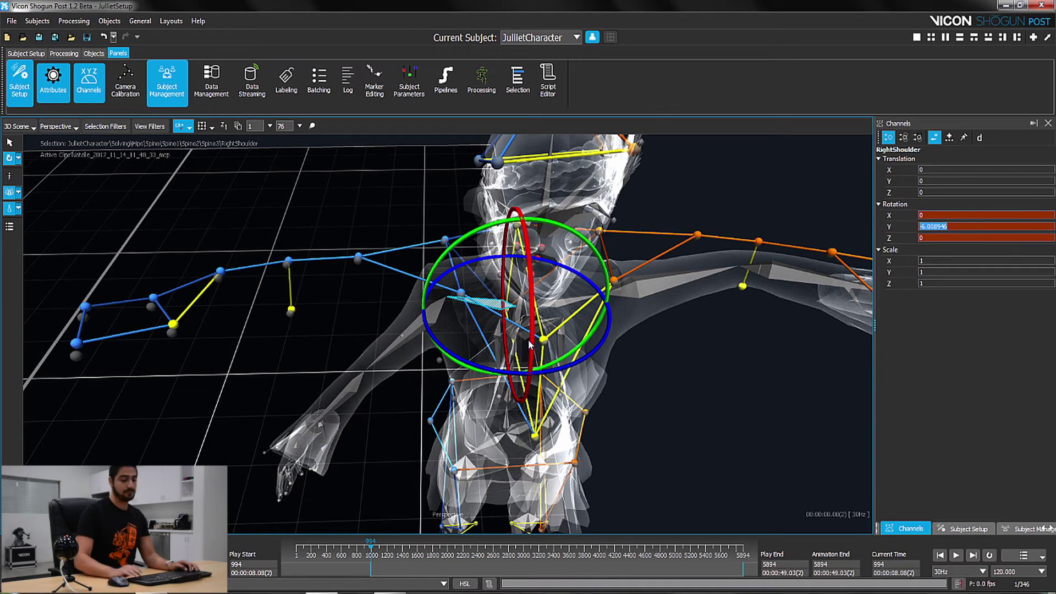
type("-5")
key("Return")
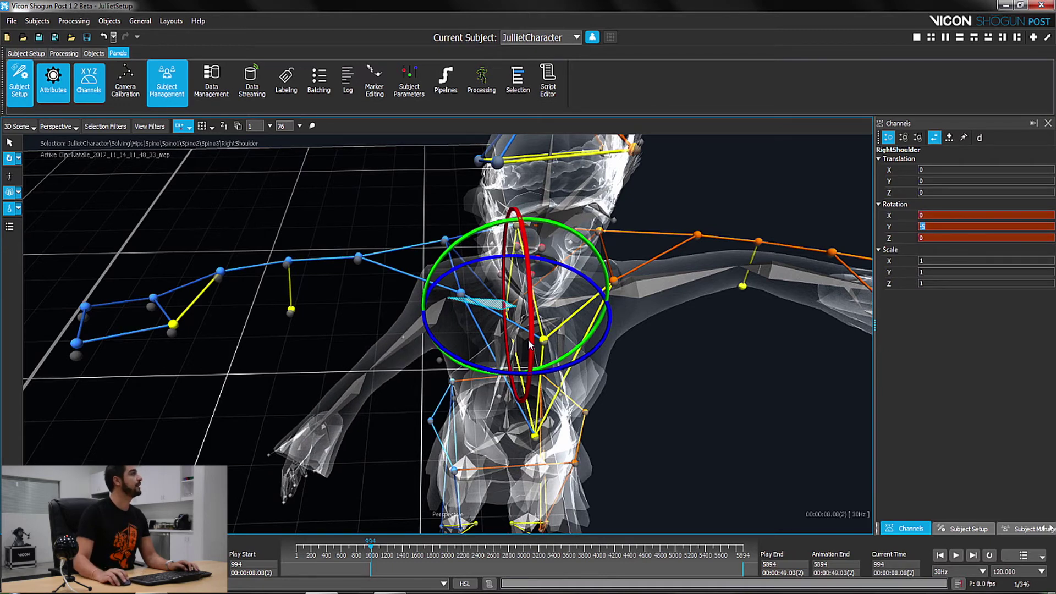
Rotate the RightArm bone to about -52.26 in Y and the RightForeArm bone to about -26.79 in Z toward their markers
left_click_drag(530, 345, 530, 345, "alt")
left_click(411, 355)
left_click(529, 345)
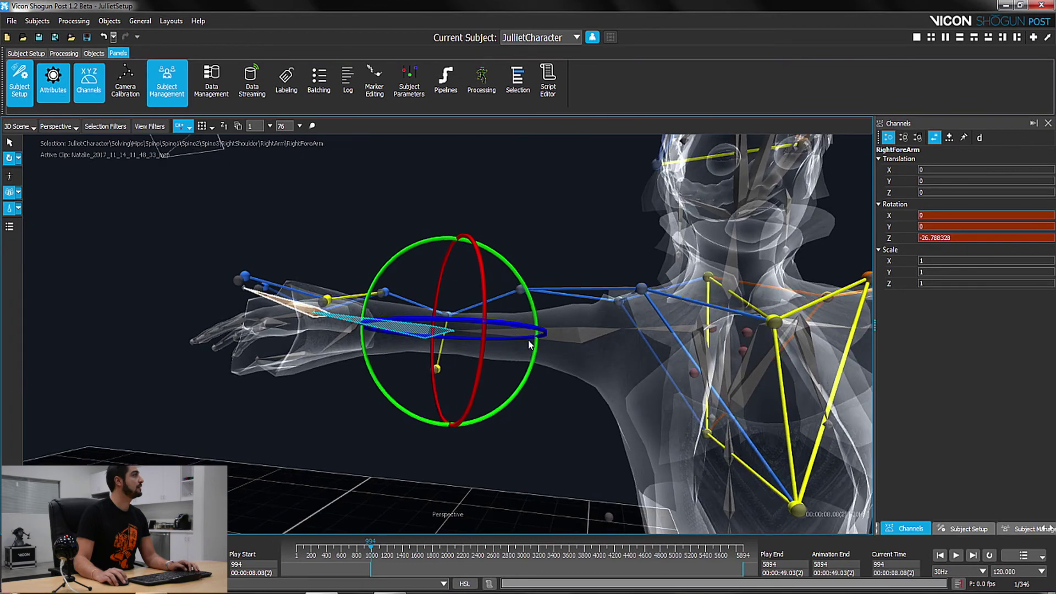
Rotate the RightArm bone to about -4.66 in X so the whole arm follows the right arm markers
middle_click_drag(529, 345, 531, 356, "alt")
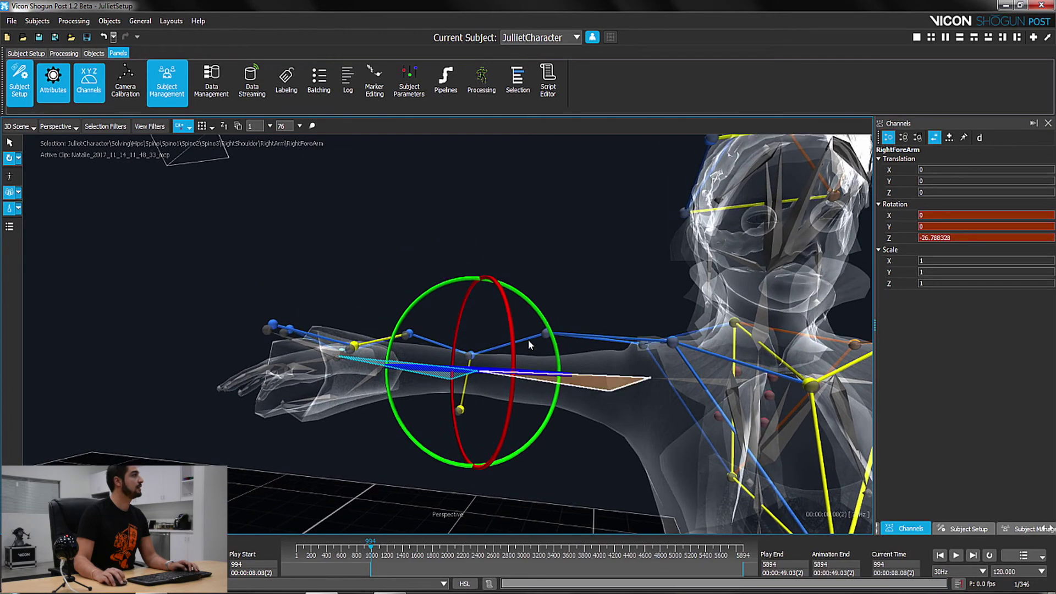
left_click(529, 345)
mouse_move(529, 345)
left_mouse_down("alt")
mouse_move(534, 379)
mouse_move(532, 360)
left_mouse_up("alt")
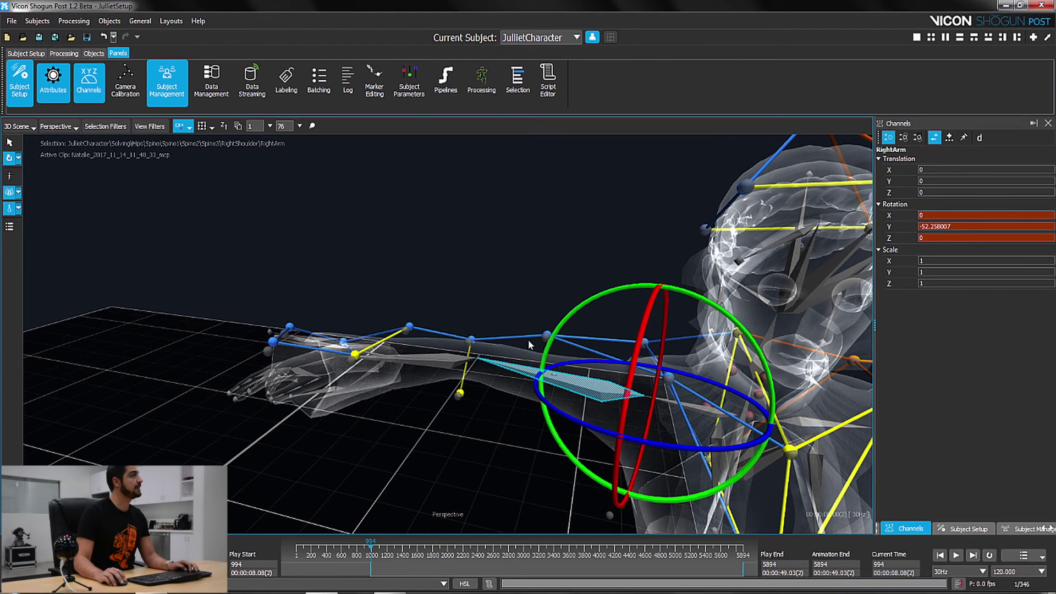
left_click_drag(640, 347, 641, 340)
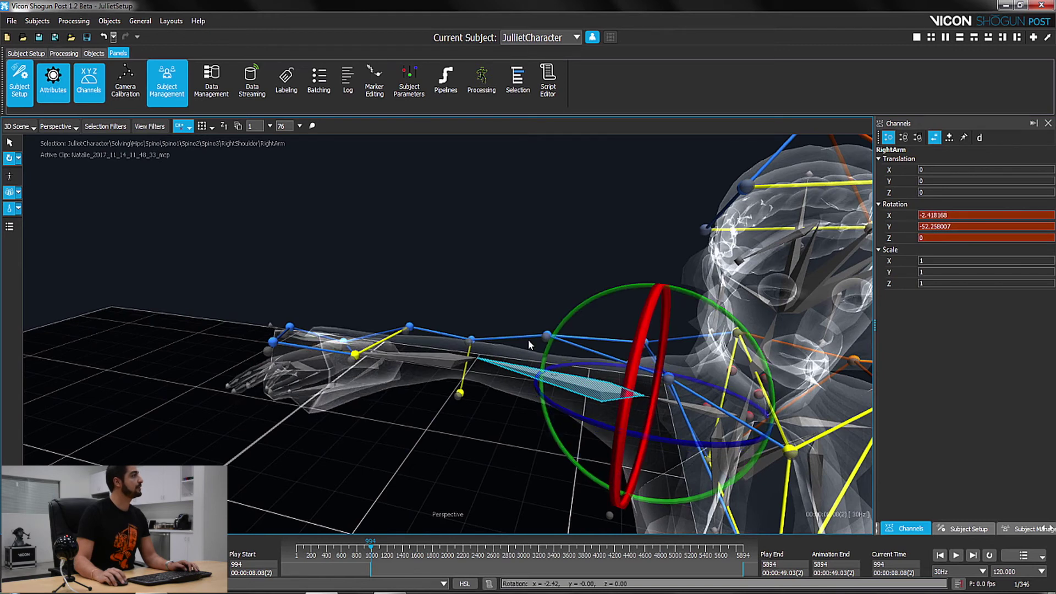
left_click_drag(530, 345, 530, 345)
right_click_drag(530, 345, 529, 345, "alt")
left_click_drag(530, 345, 529, 345, "alt")
middle_click_drag(530, 345, 530, 345)
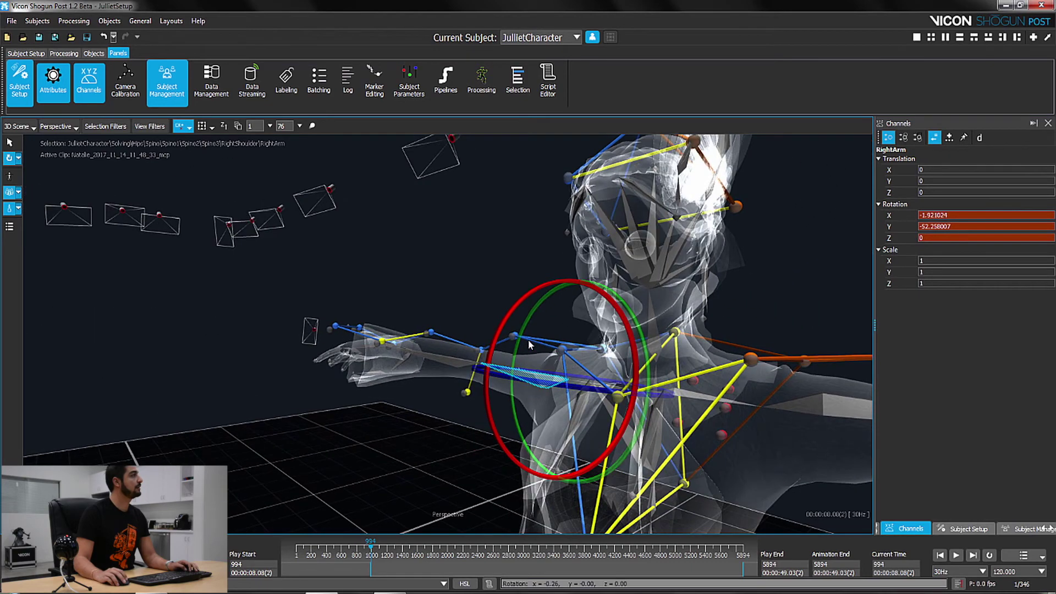
left_click_drag(530, 345, 530, 345)
middle_click_drag(530, 345, 530, 345)
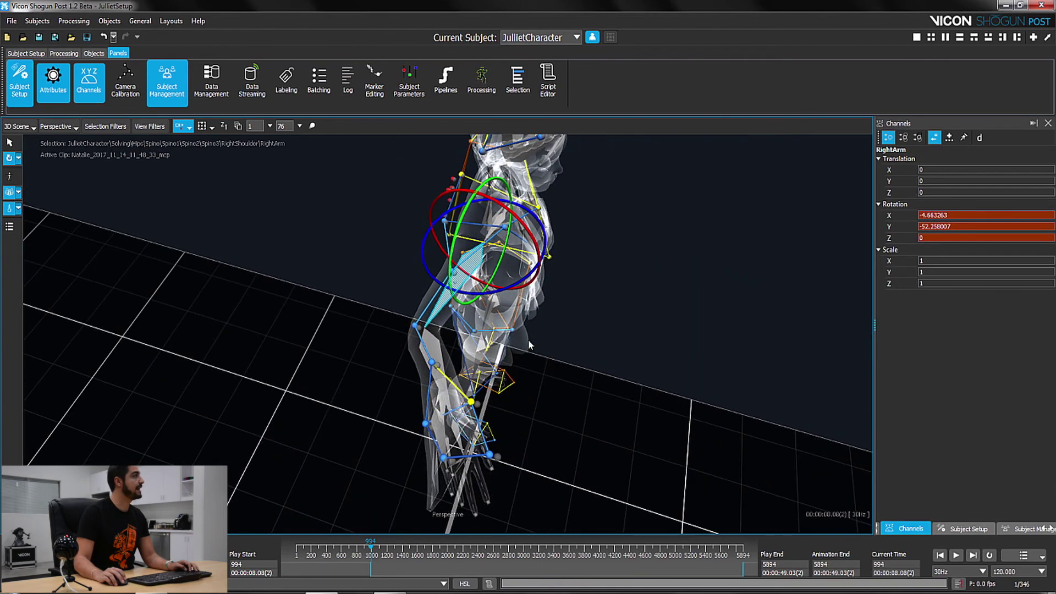
Rotate the RightHand bone to about X -5.36, Y -23.78 and Z 2.17 toward the right hand markers
left_click(458, 438)
left_click_drag(529, 345, 530, 345, "alt")
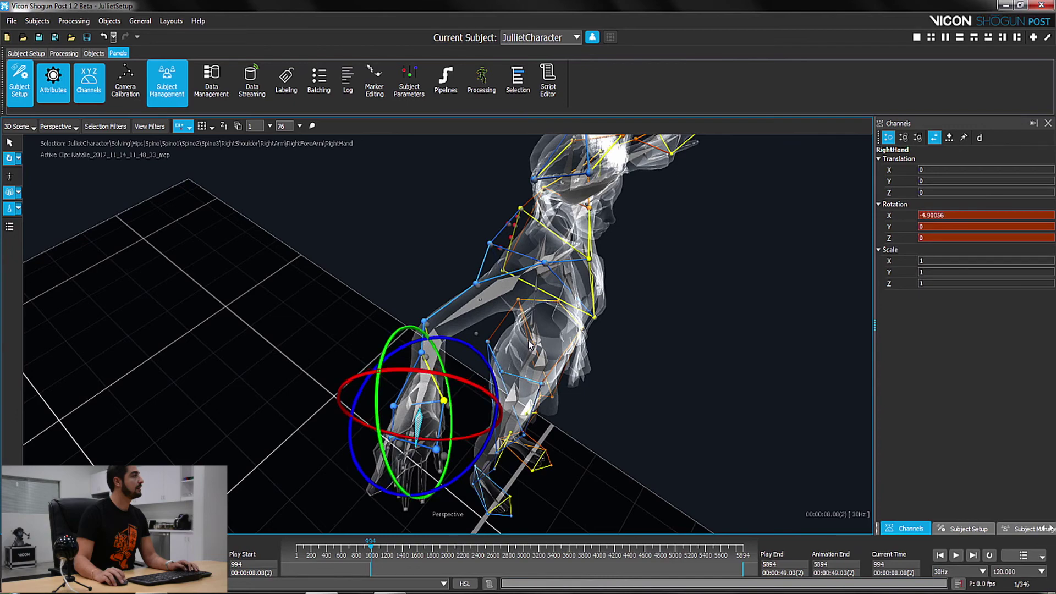
middle_click_drag(530, 344, 529, 345)
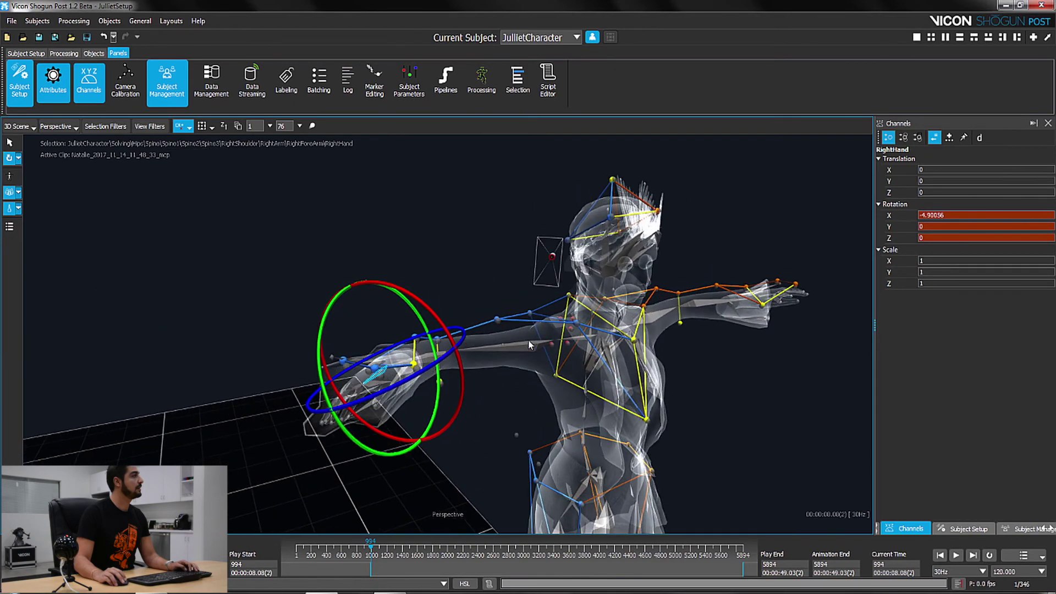
left_click_drag(530, 345, 530, 345)
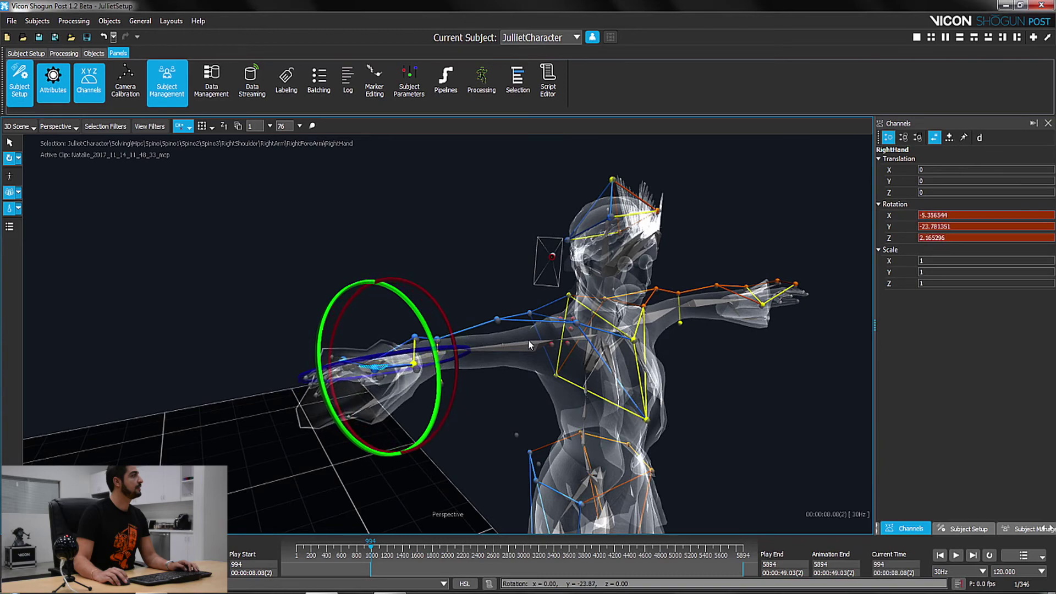
Examine the posed skeleton from the legs up to the arms and head, checking the bones and skin against the labeled markers
middle_click_drag(530, 345, 530, 345)
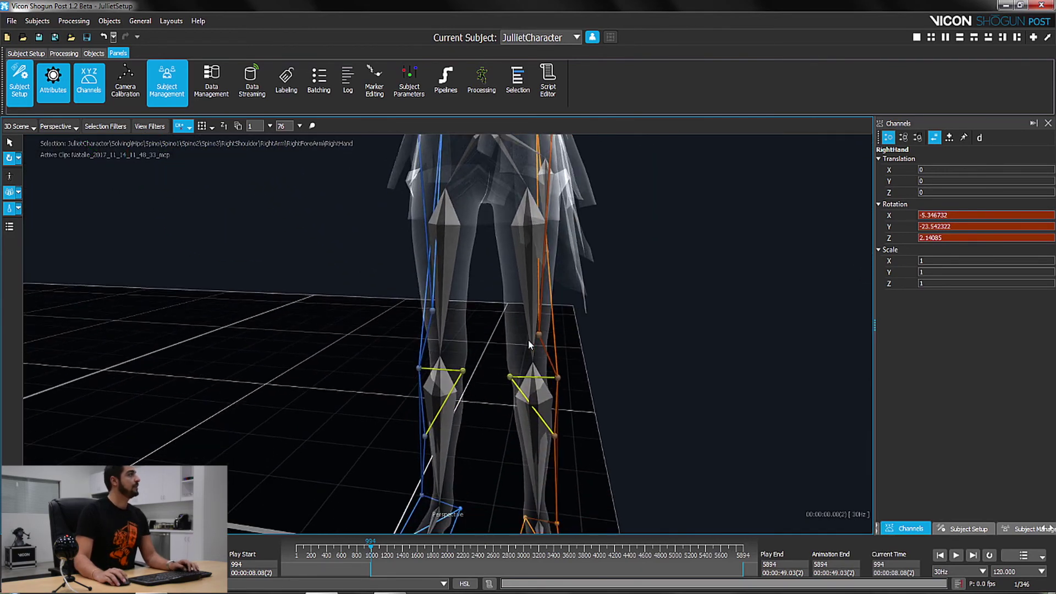
scroll(530, 345, "down", 6)
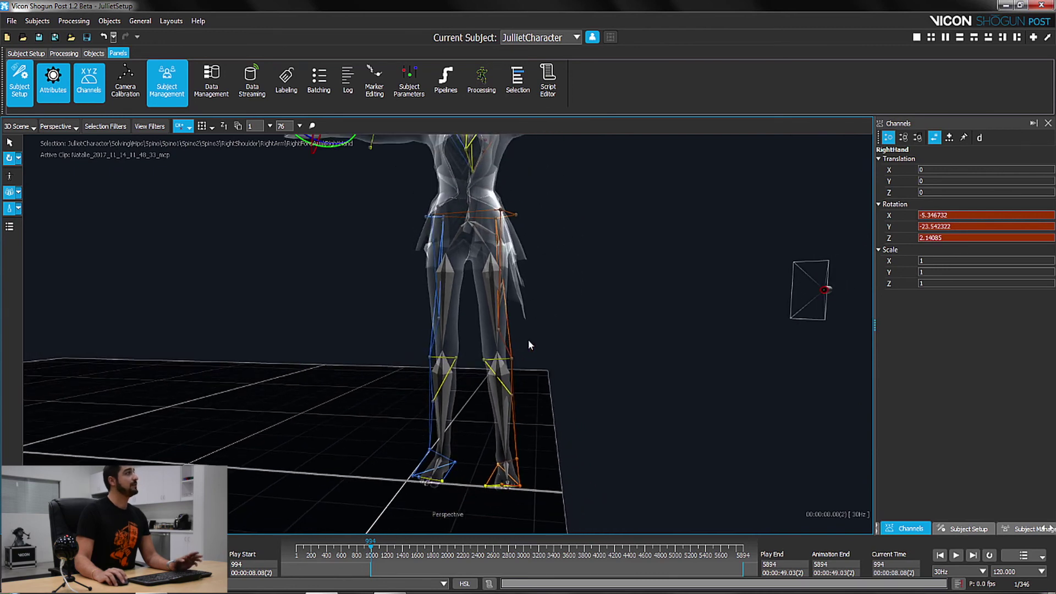
middle_click_drag(529, 345, 530, 344)
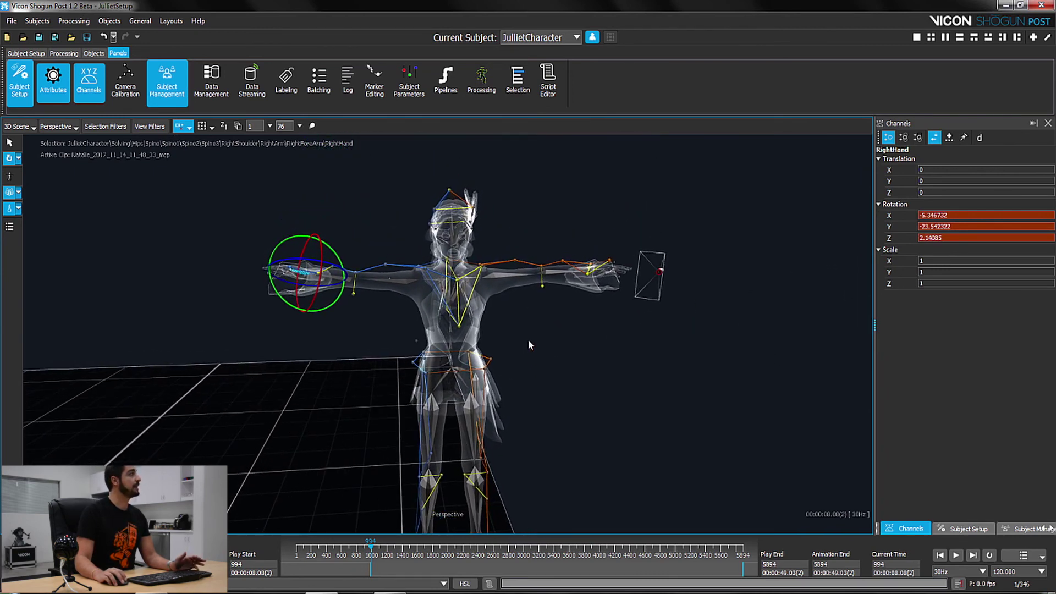
scroll(529, 345, "up", 8)
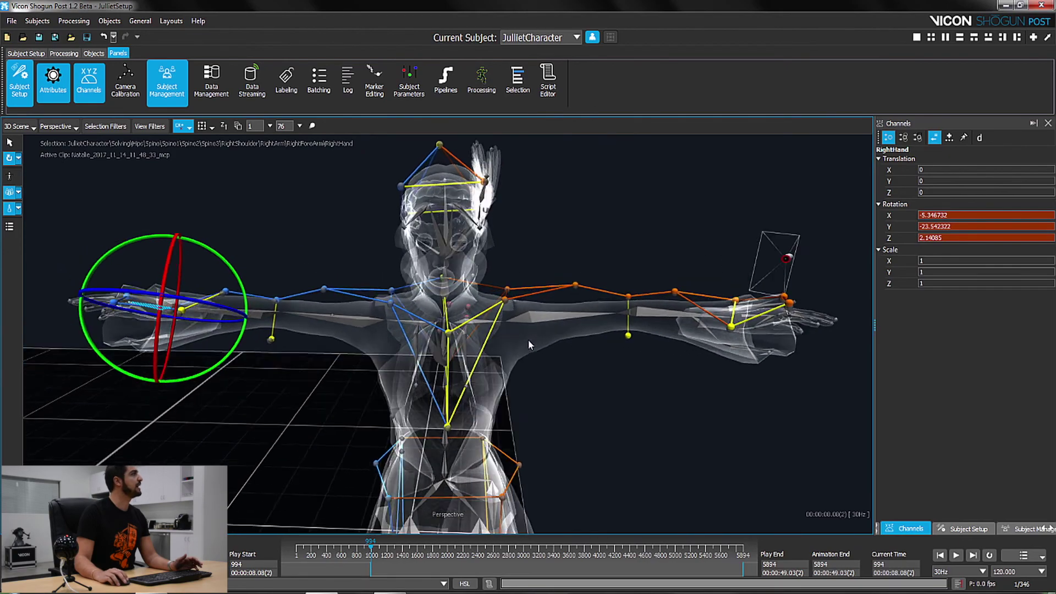
left_click_drag(530, 345, 530, 345, "alt")
right_click_drag(530, 345, 530, 345, "alt")
middle_click_drag(530, 345, 530, 345, "alt")
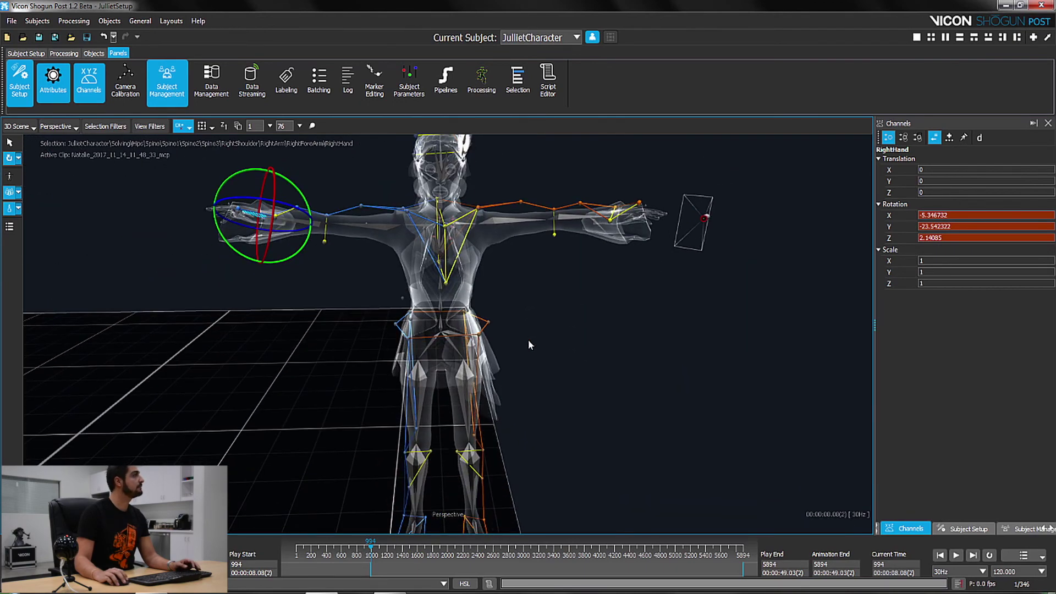
right_click_drag(530, 345, 530, 345, "alt")
middle_click_drag(530, 345, 529, 345, "alt")
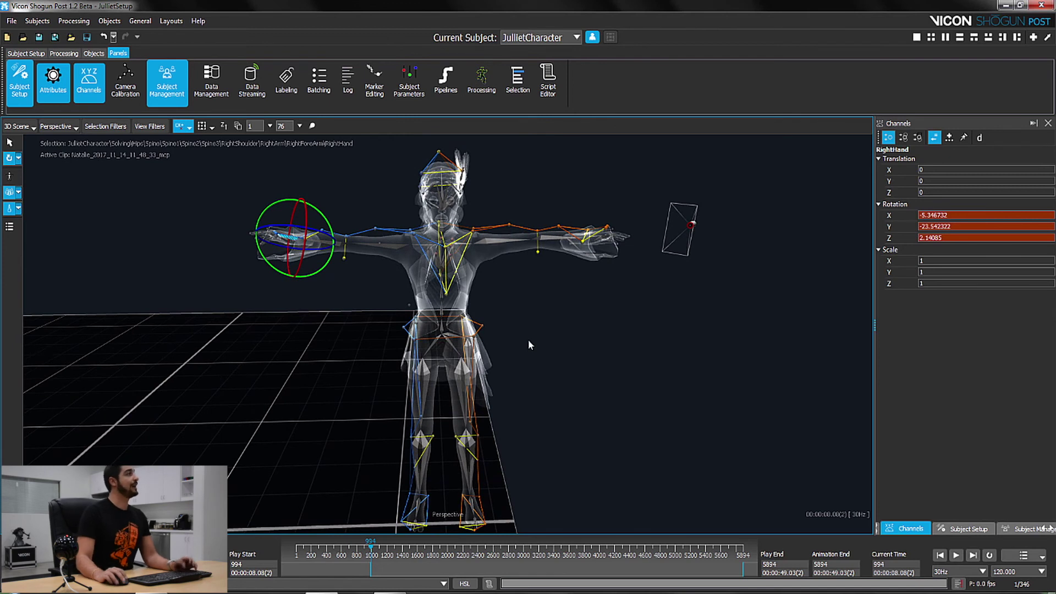